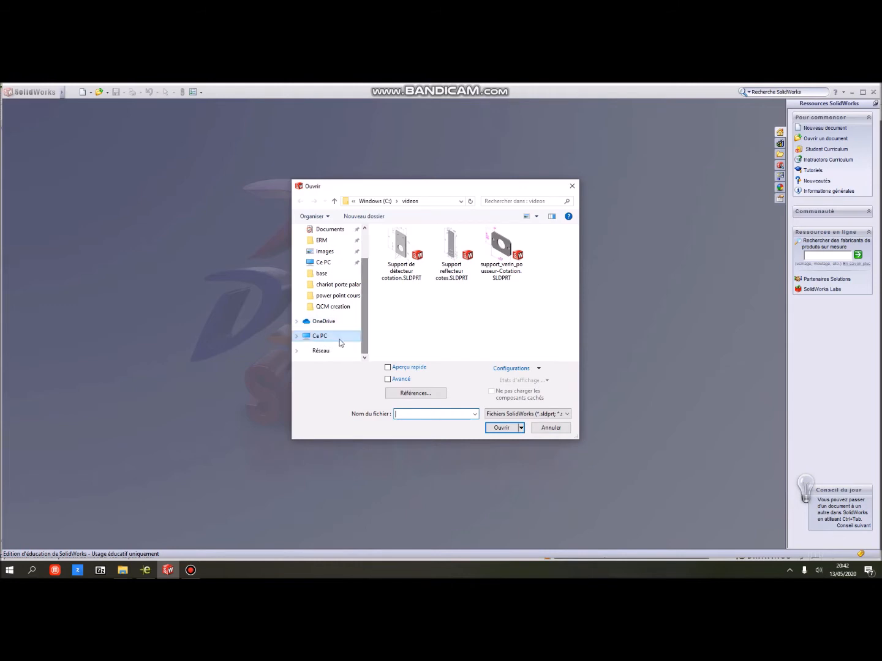
Step: Open the part file "Support de détecteur cotation.SLDPRT" from the videos folder on drive C
left_click(297, 337)
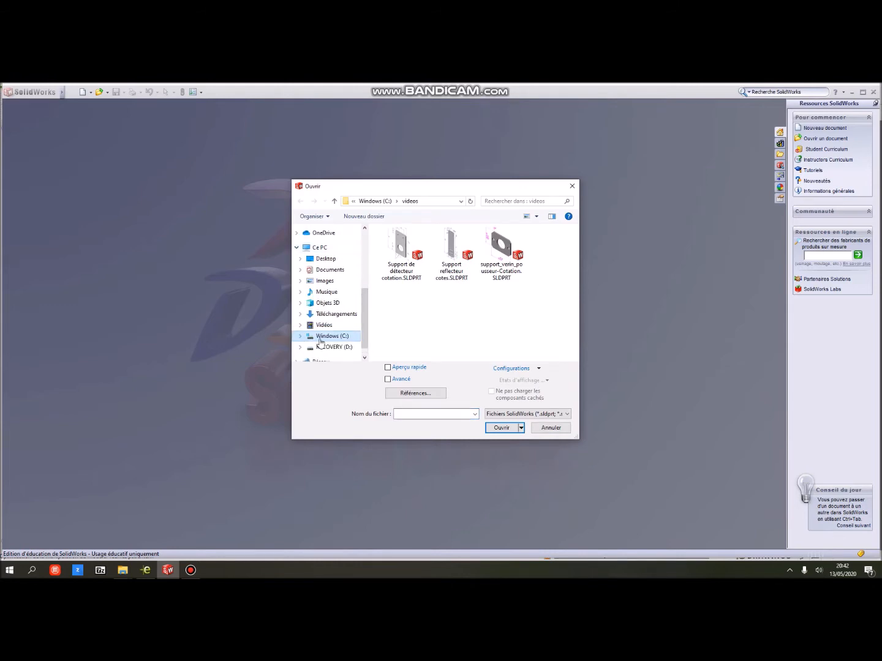
left_click(319, 340)
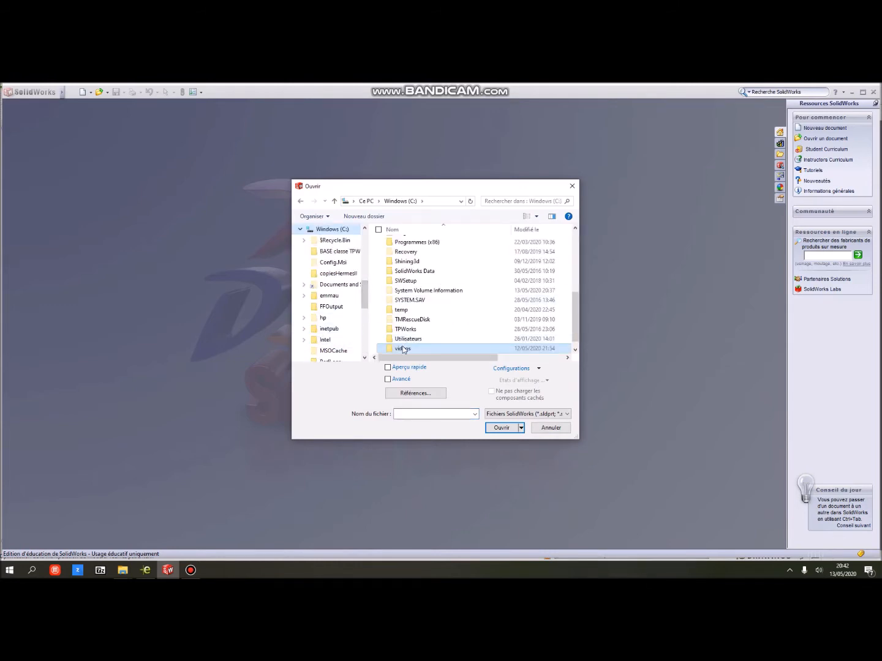
double_click(403, 347)
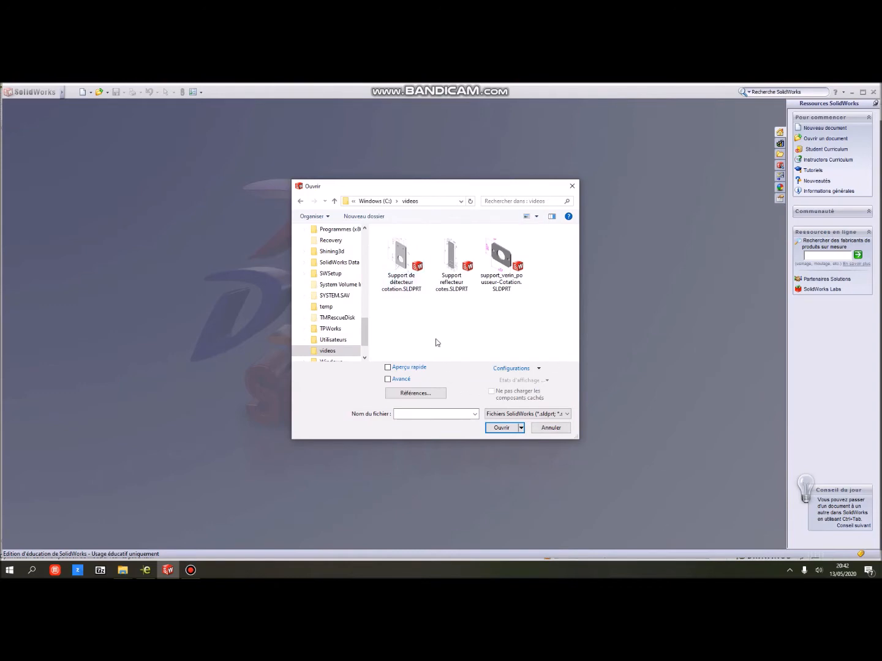
left_click(399, 261)
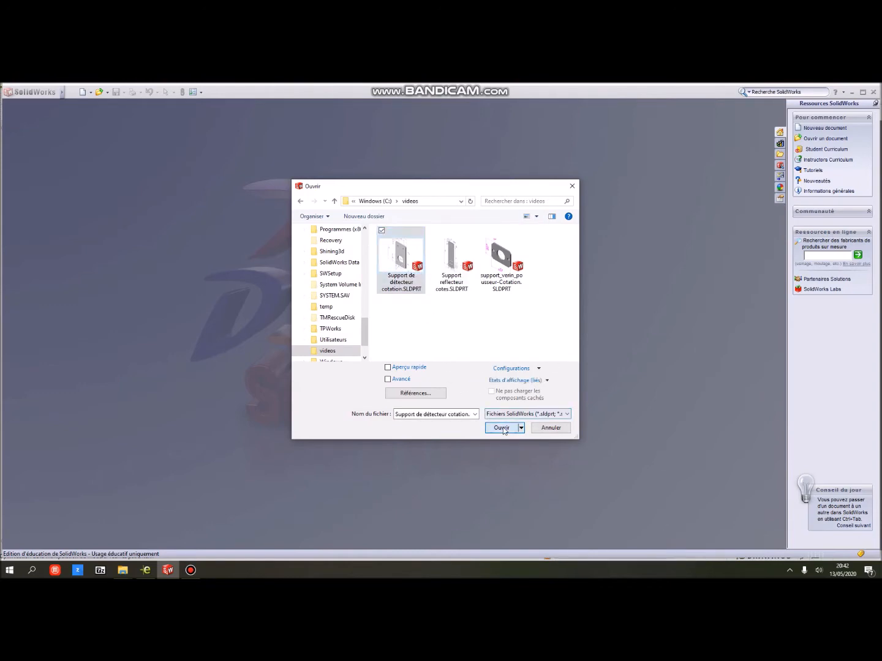
left_click(502, 428)
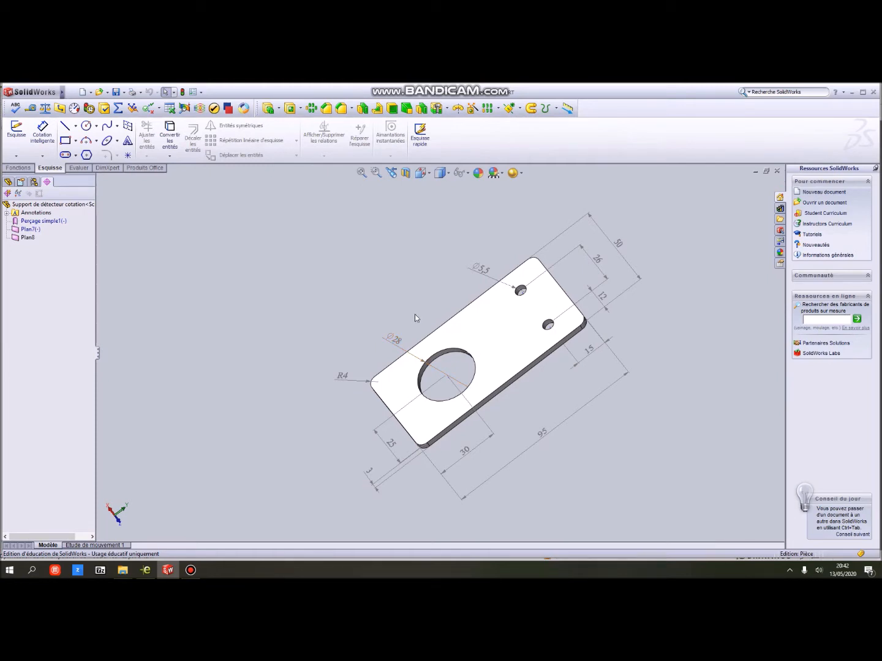
Step: Examine the dimensioned plate and its 50 mm width dimension from several angles and distances, and finish by fitting the model to the window
left_click_drag(415, 314, 562, 450)
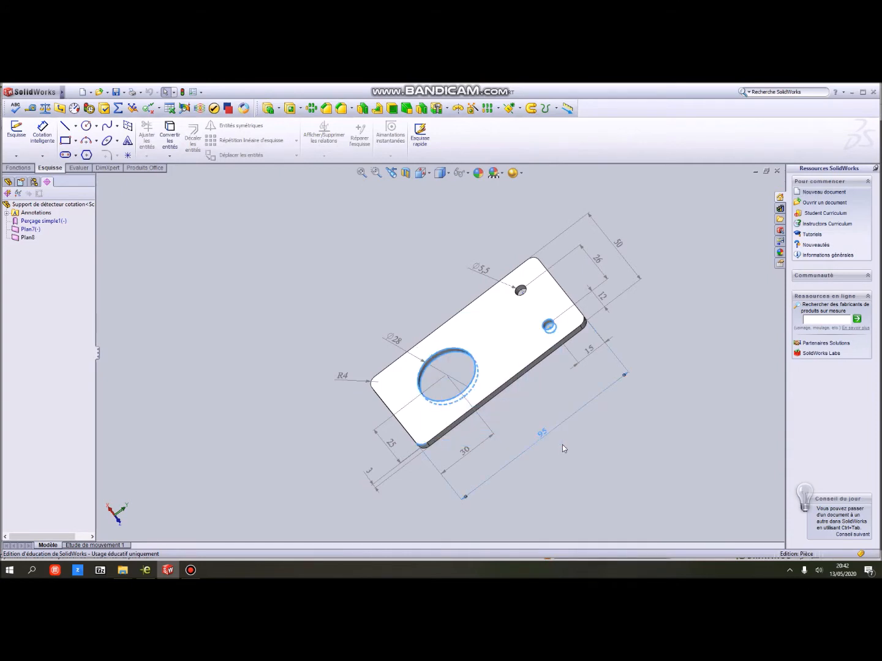
left_click(400, 298)
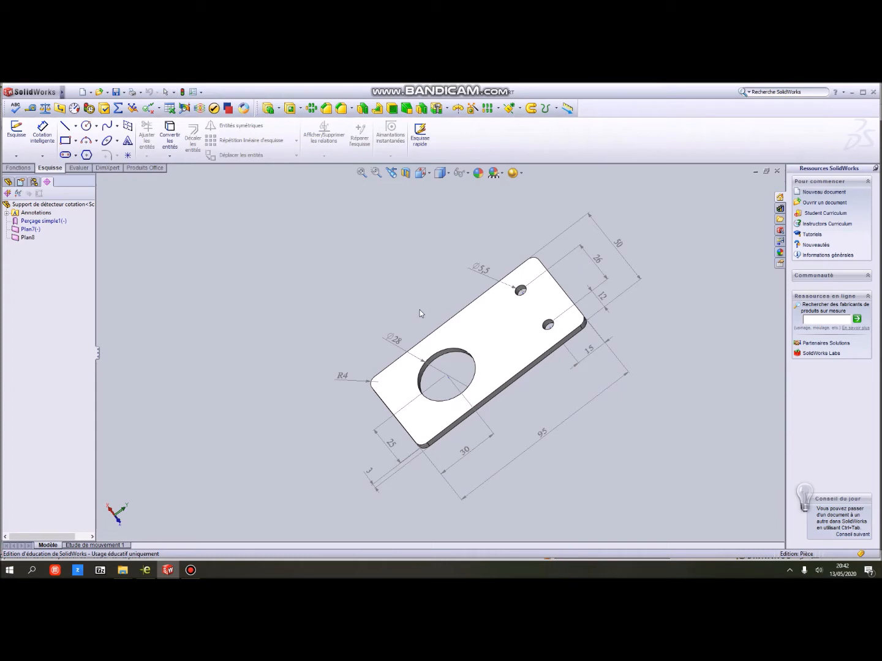
mouse_move(419, 310)
middle_mouse_down()
mouse_move(428, 310)
mouse_move(429, 340)
mouse_move(410, 328)
mouse_move(427, 279)
mouse_move(429, 320)
middle_mouse_up()
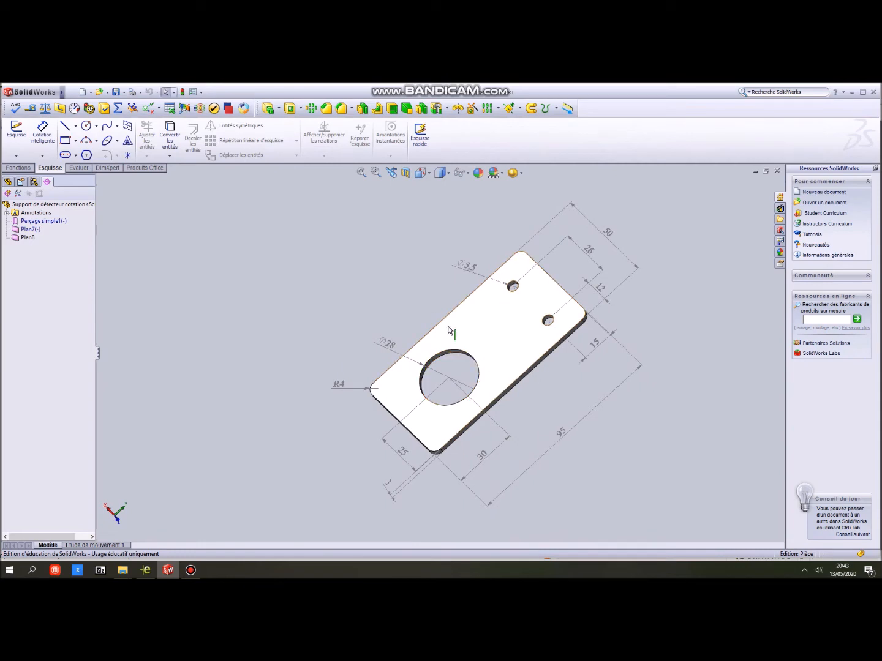
middle_click_drag(456, 385, 455, 381)
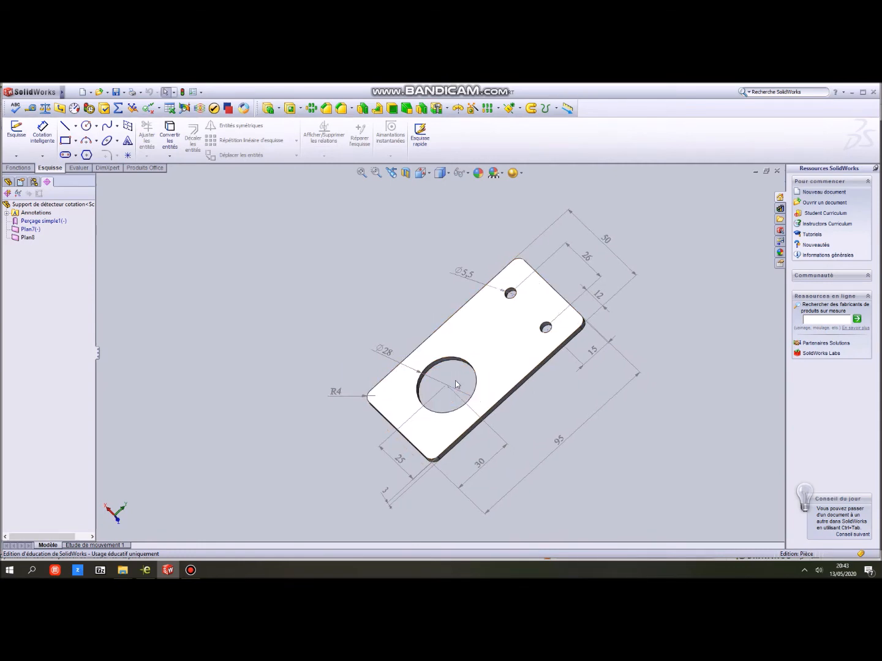
scroll(455, 383, "down", 3)
scroll(455, 380, "up", 5)
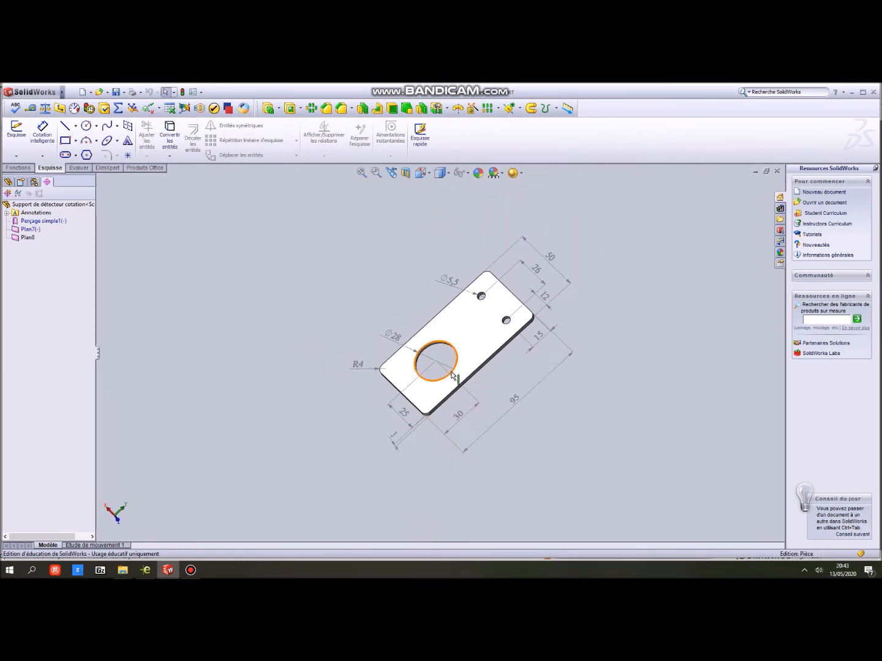
scroll(530, 281, "down", 4)
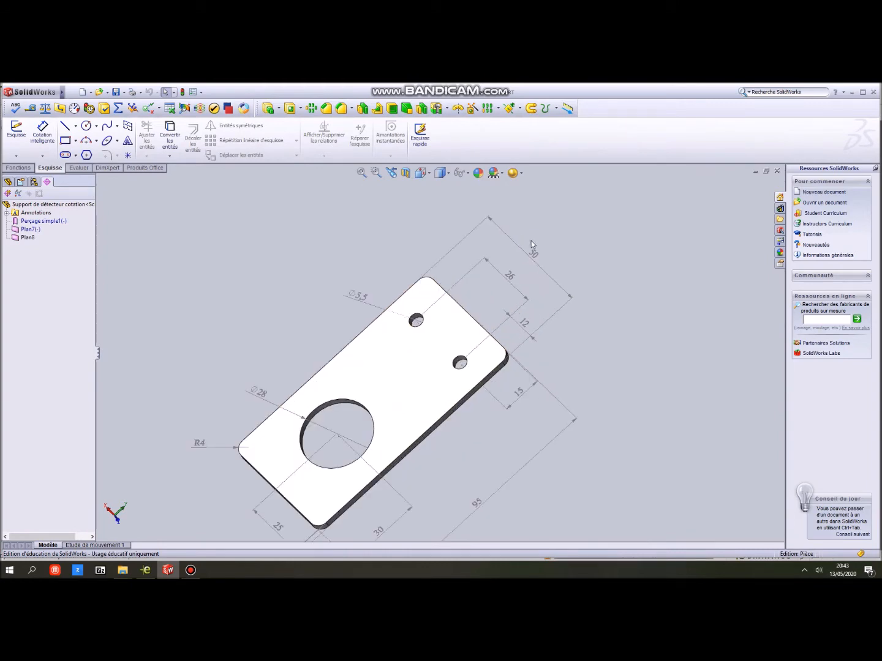
scroll(533, 257, "down", 5)
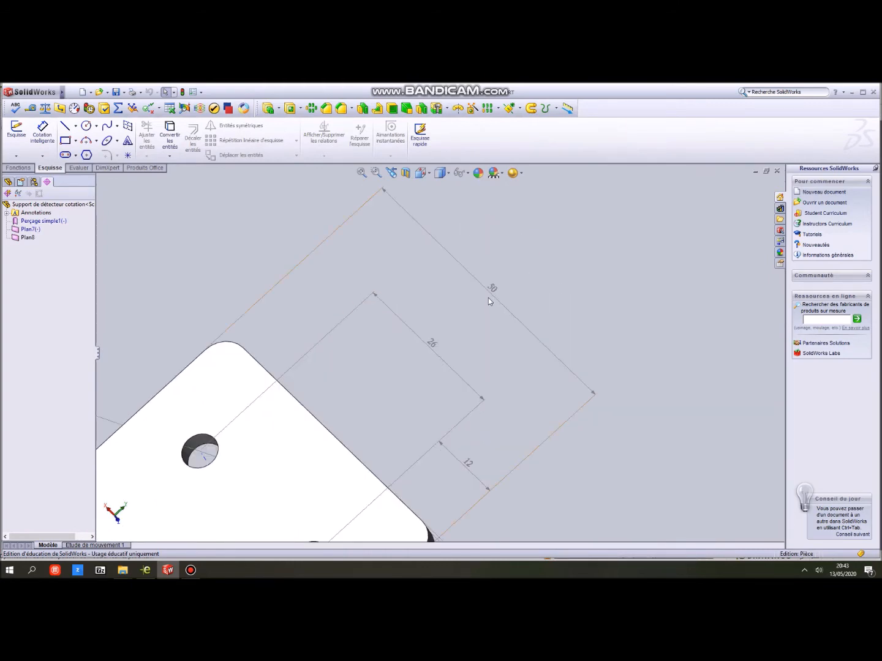
scroll(492, 301, "down", 2)
scroll(487, 304, "down", 2)
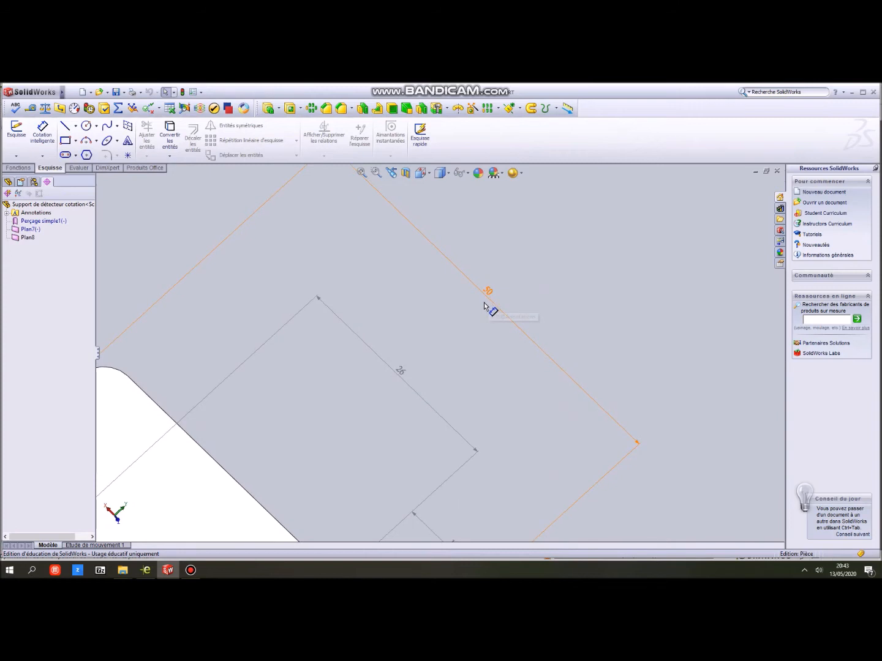
scroll(484, 302, "down", 4)
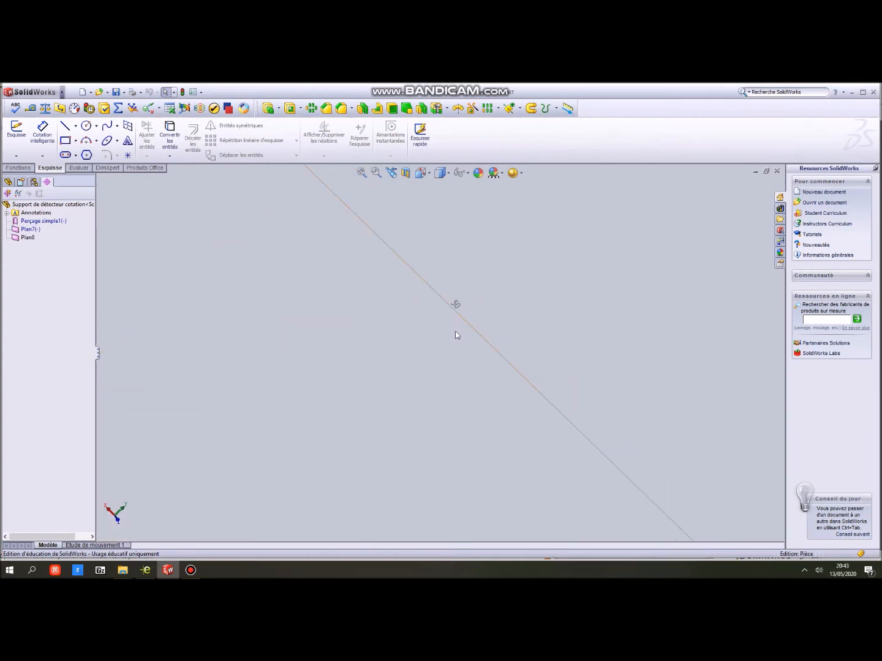
left_click(362, 174)
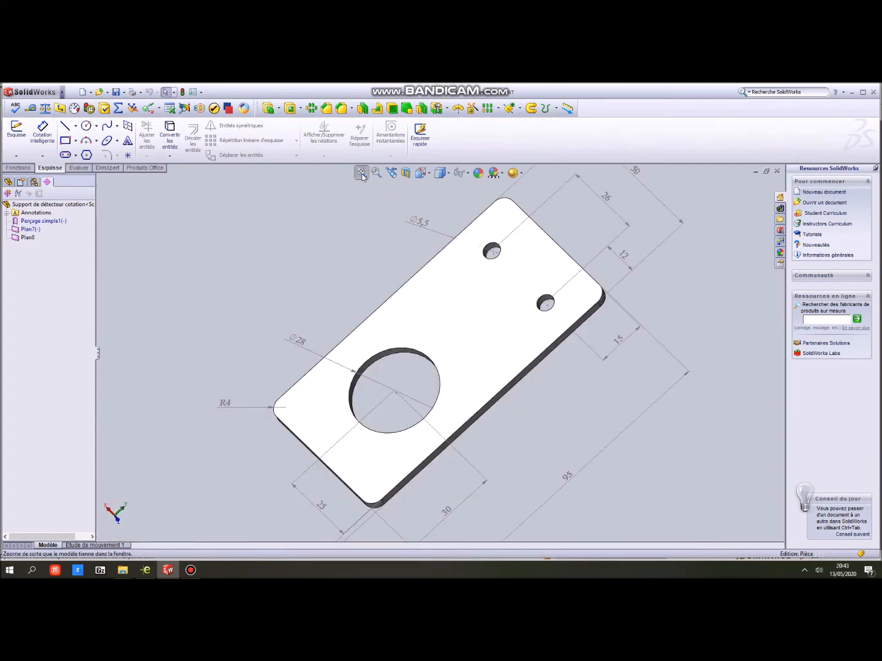
Step: View the plate from the front and the right, and finish in the isometric orientation
left_click(429, 173)
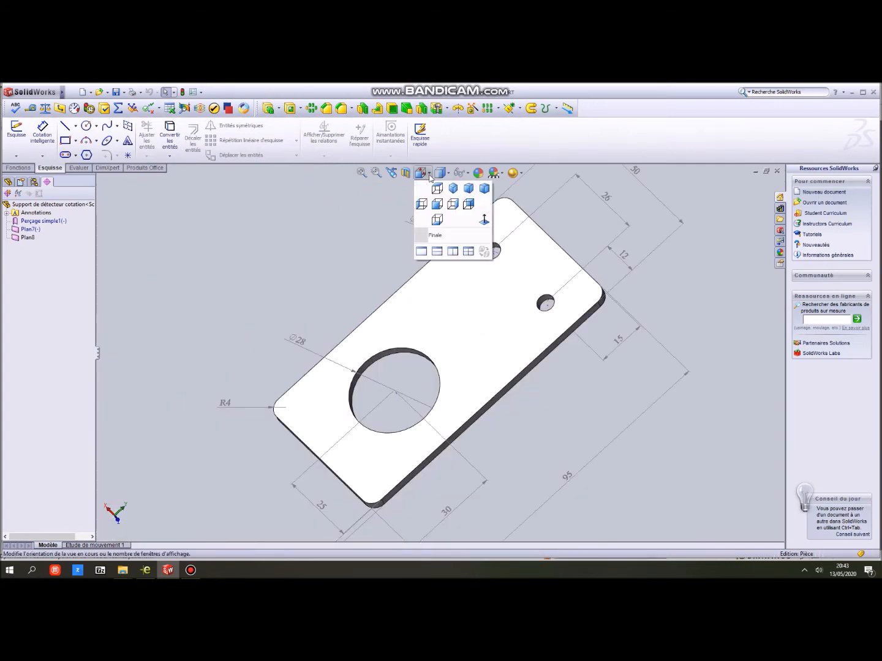
left_click(437, 206)
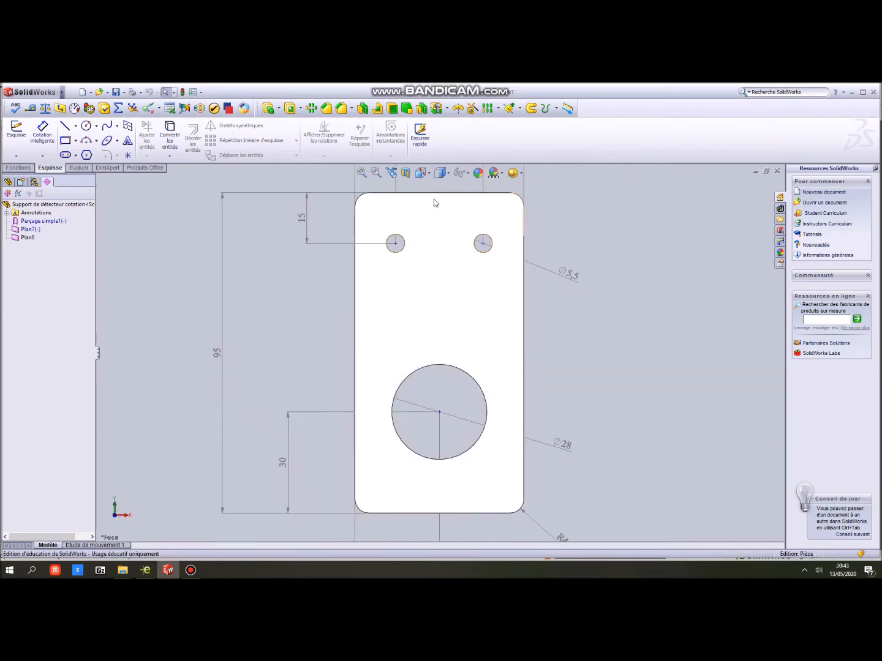
left_click(428, 174)
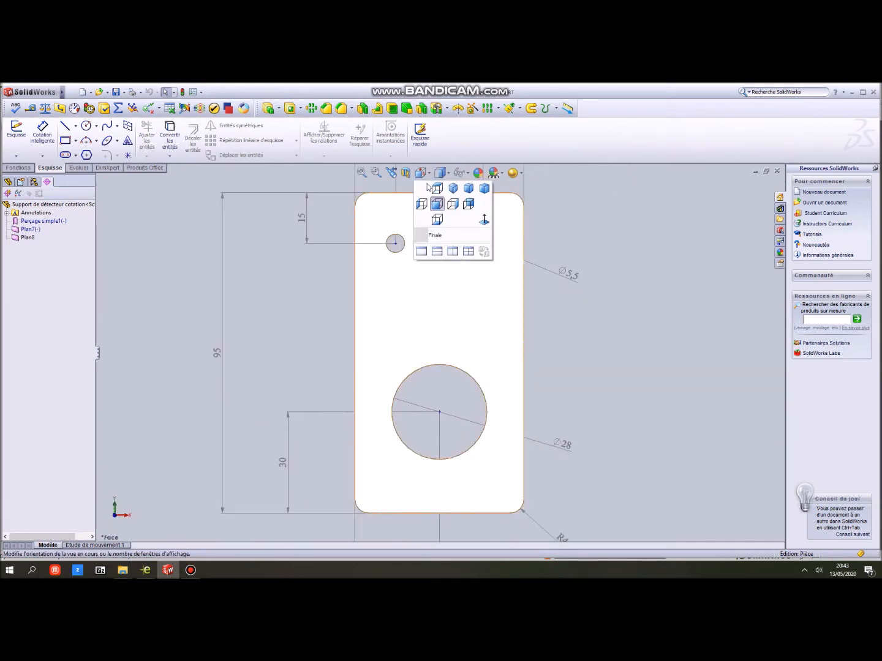
left_click(452, 205)
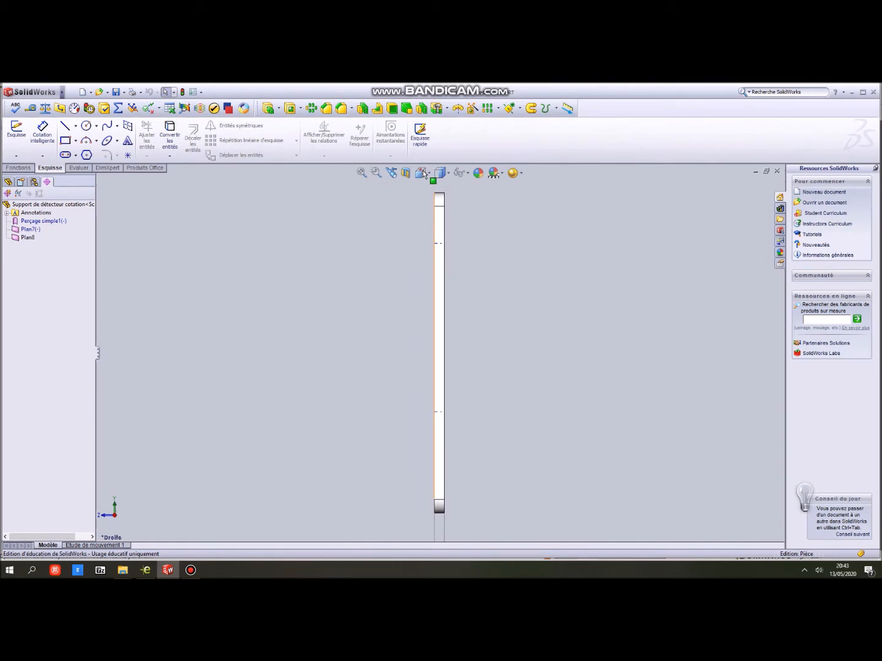
left_click(452, 189)
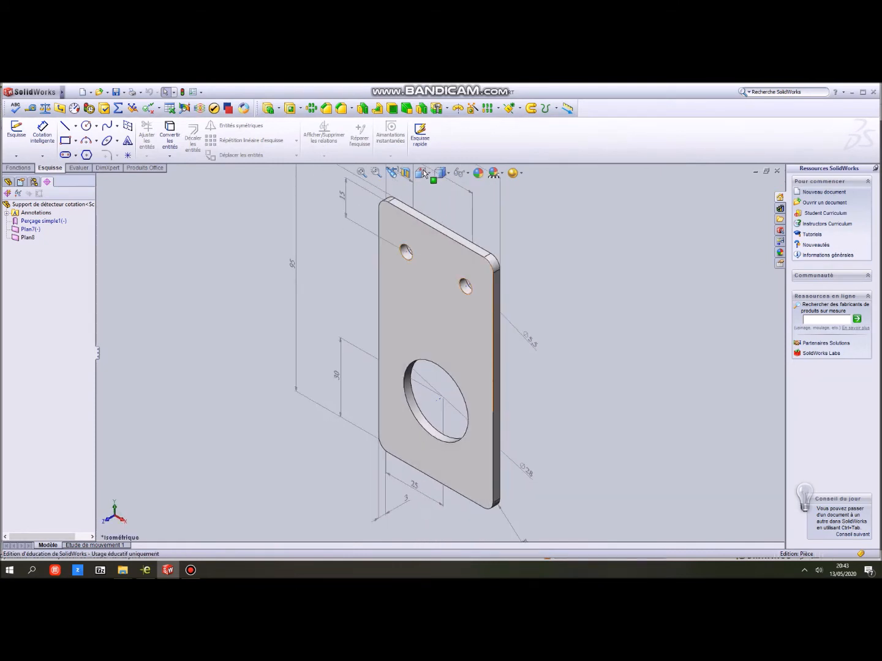
Step: Examine the plate in the line-only display styles, including hidden lines removed, and return to shaded with edges
left_click(444, 175)
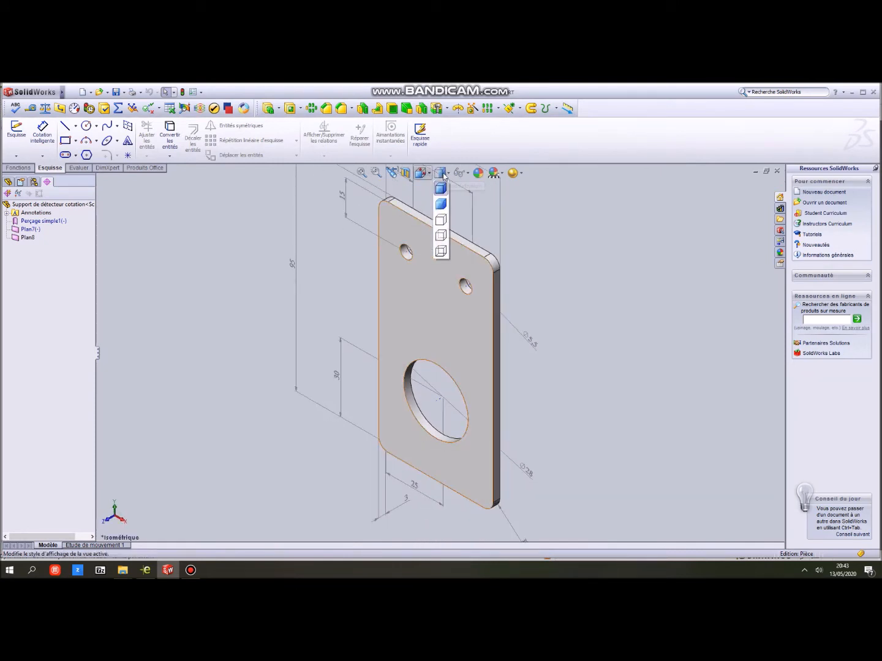
left_click(443, 216)
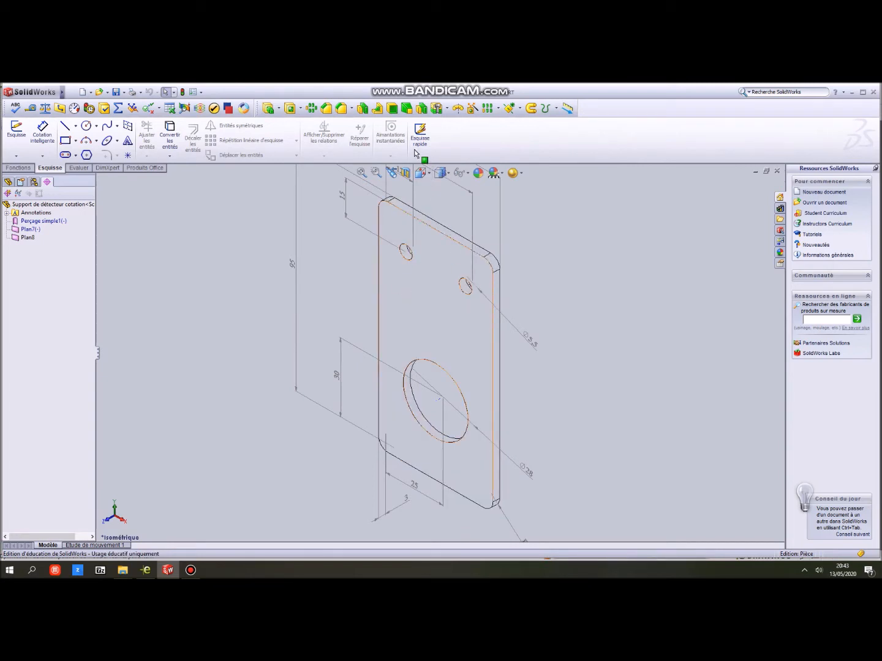
left_click(440, 175)
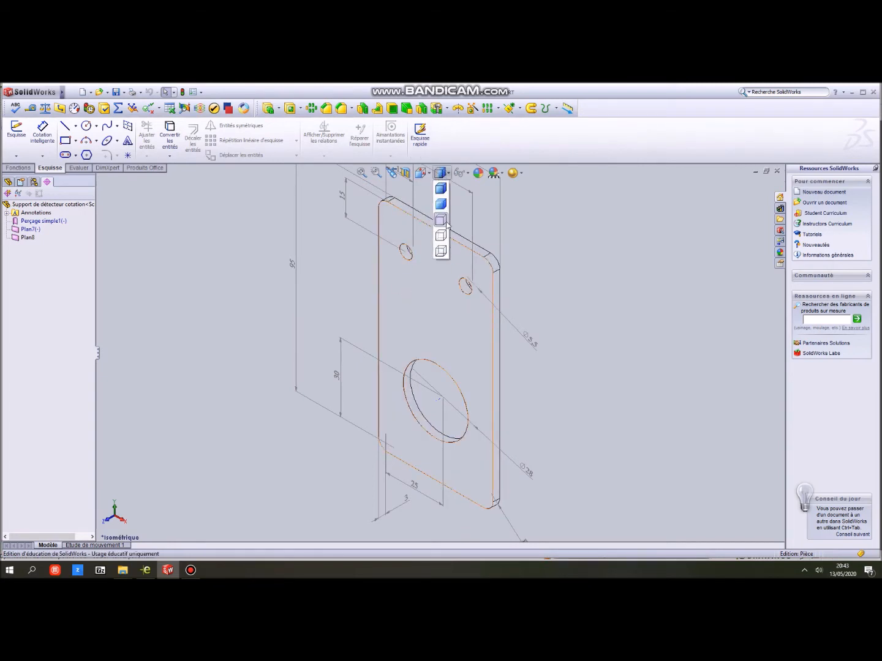
left_click(443, 237)
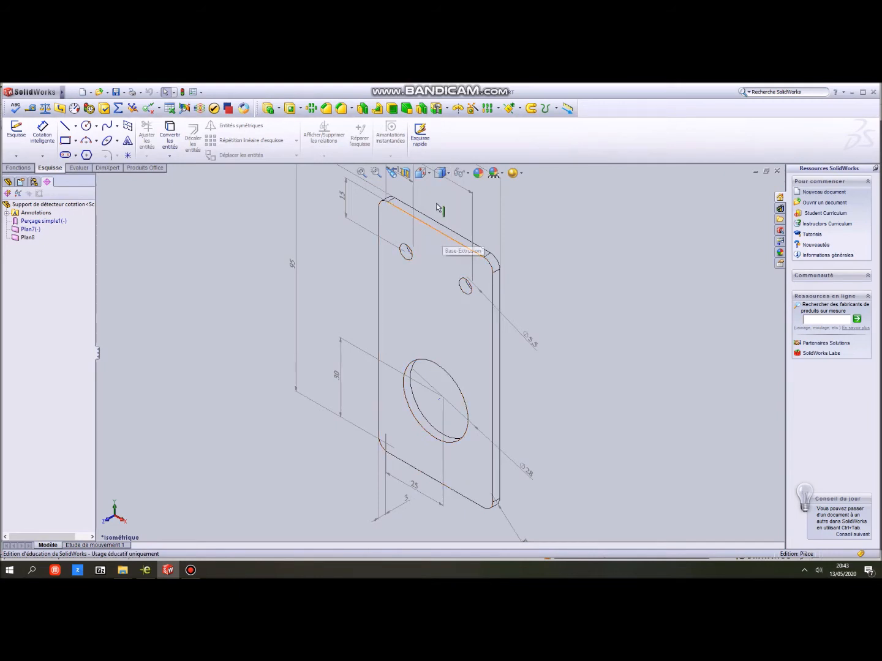
left_click(439, 173)
left_click(442, 190)
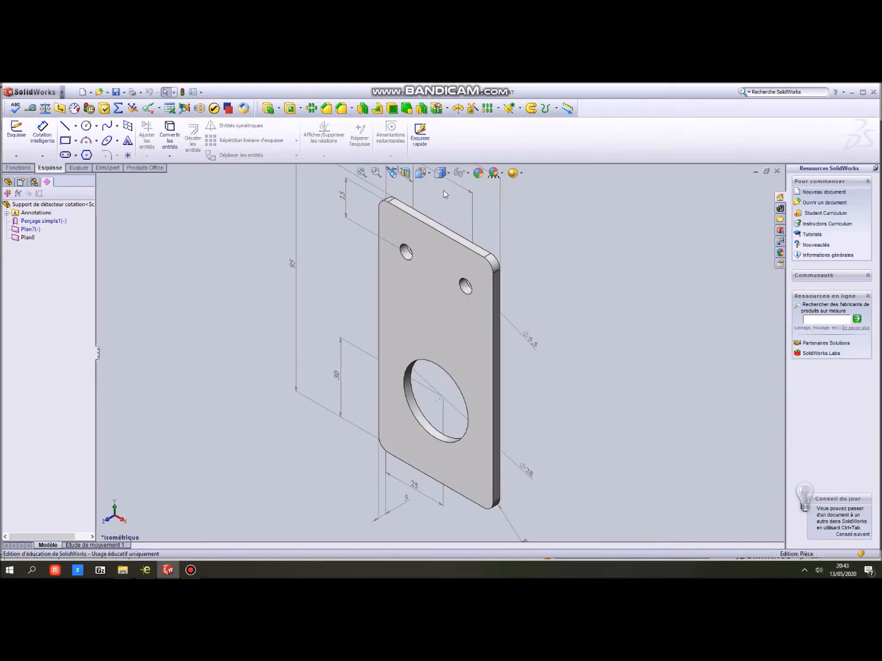
Step: Look over the colour and appearance settings for the part, and cancel out of them
scroll(464, 192, "up", 1)
left_click(481, 178)
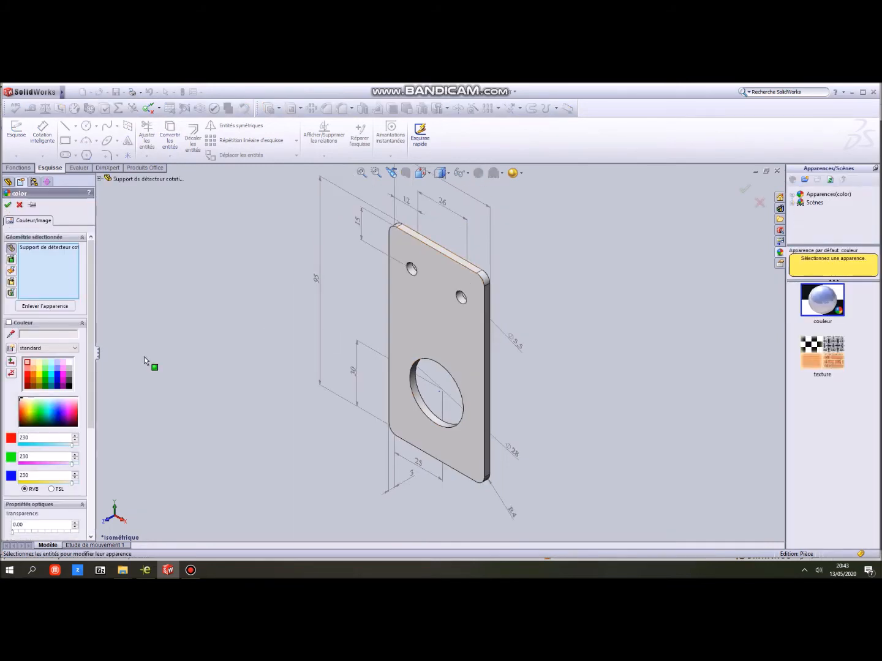
left_click(20, 206)
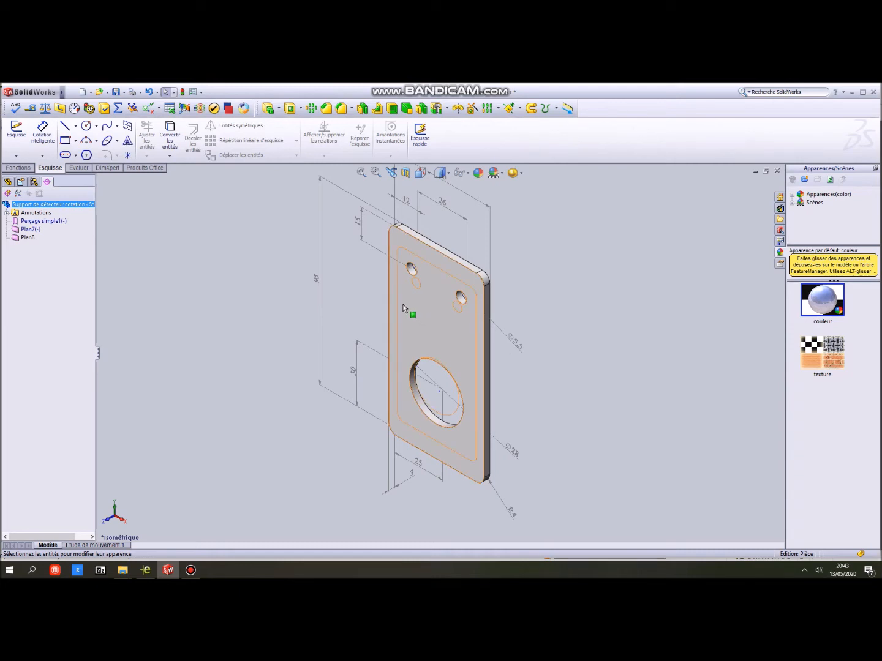
Step: Show the feature history and examine Base-Extrusion, Perçage1, Perçage2, Répétition linéaire1 and Congé2 one by one on the plate
middle_click_drag(403, 308, 407, 250)
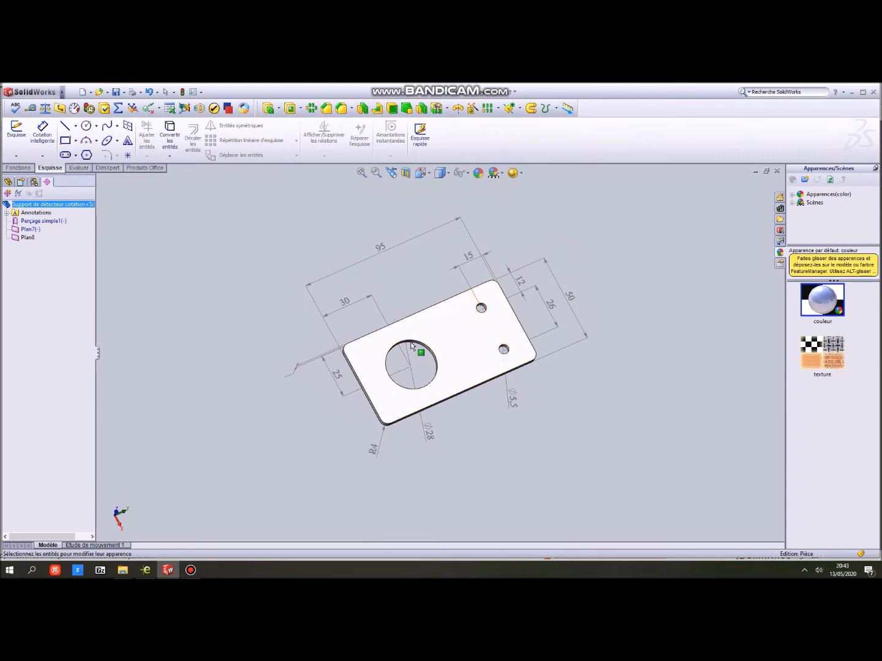
scroll(392, 270, "down", 2)
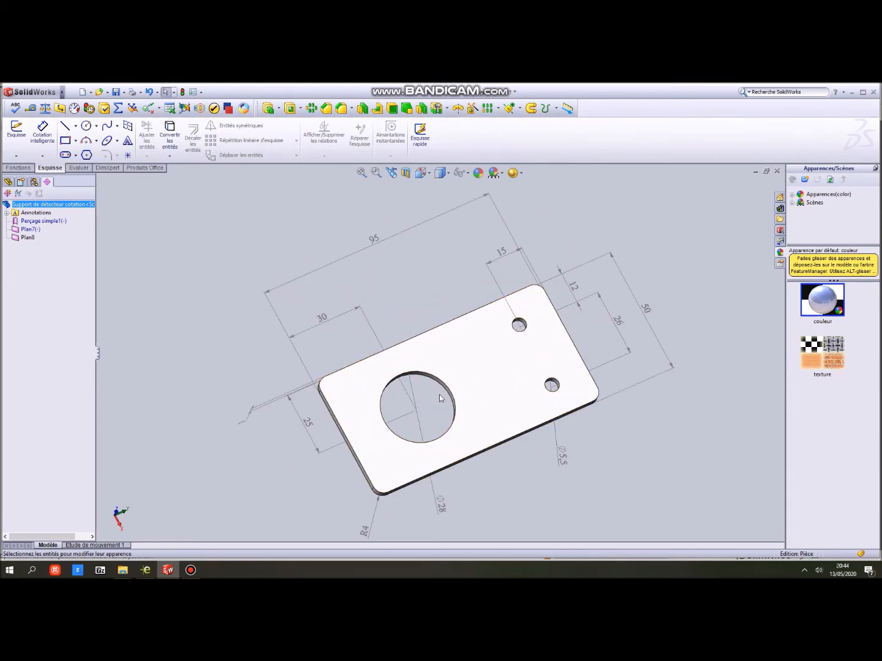
left_click(9, 182)
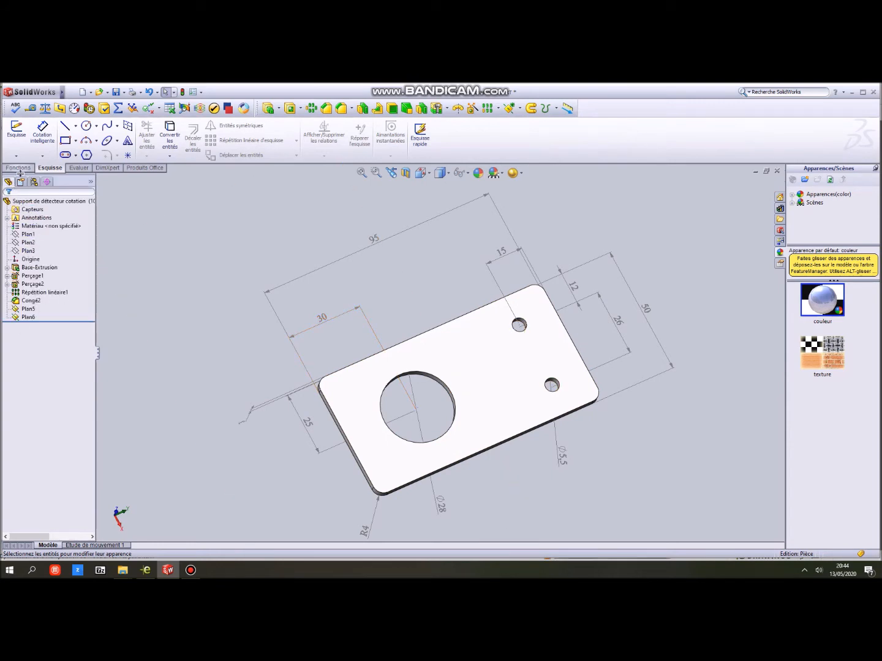
left_click(31, 283)
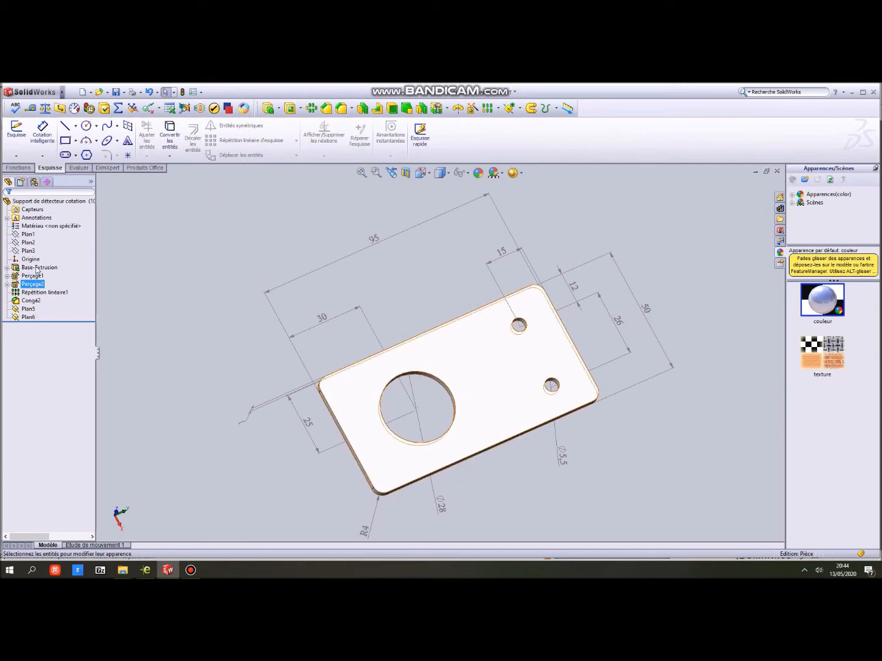
left_click(37, 268)
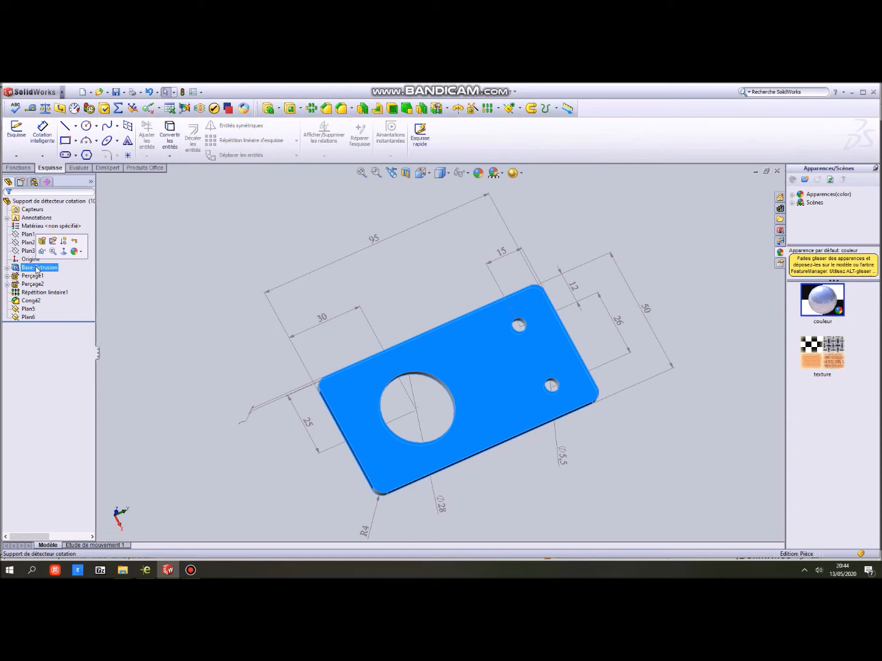
left_click(37, 276)
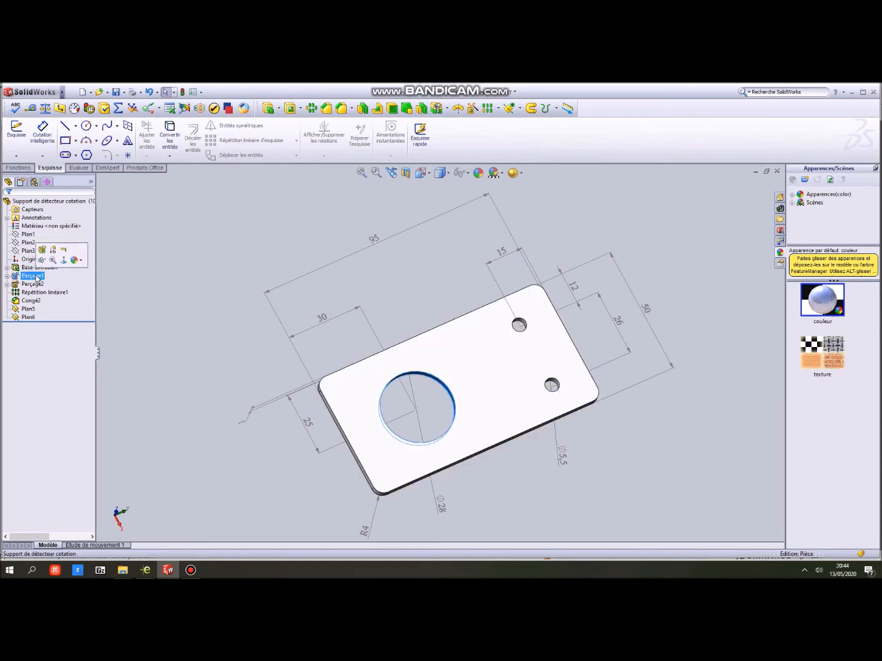
left_click(37, 284)
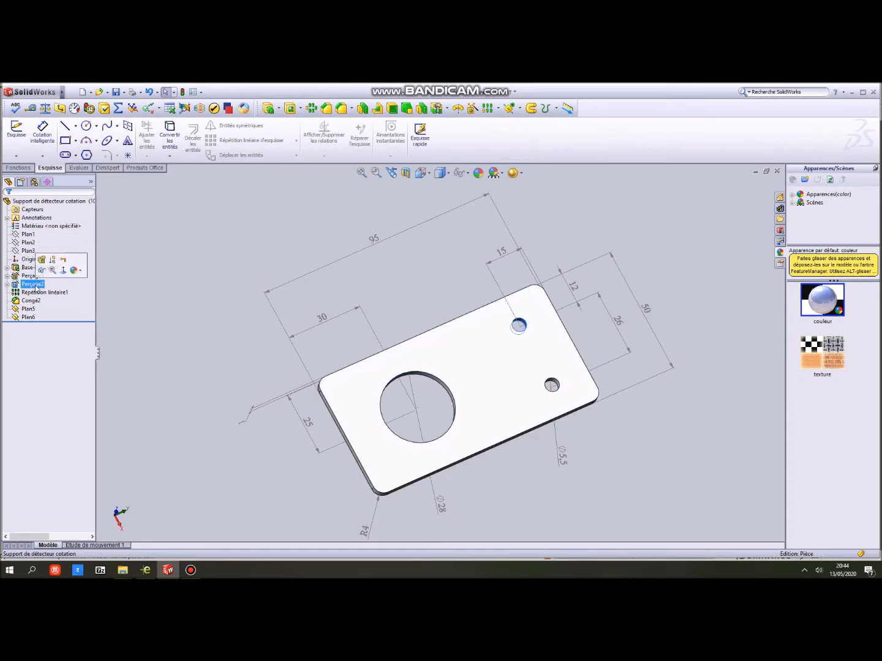
left_click(36, 293)
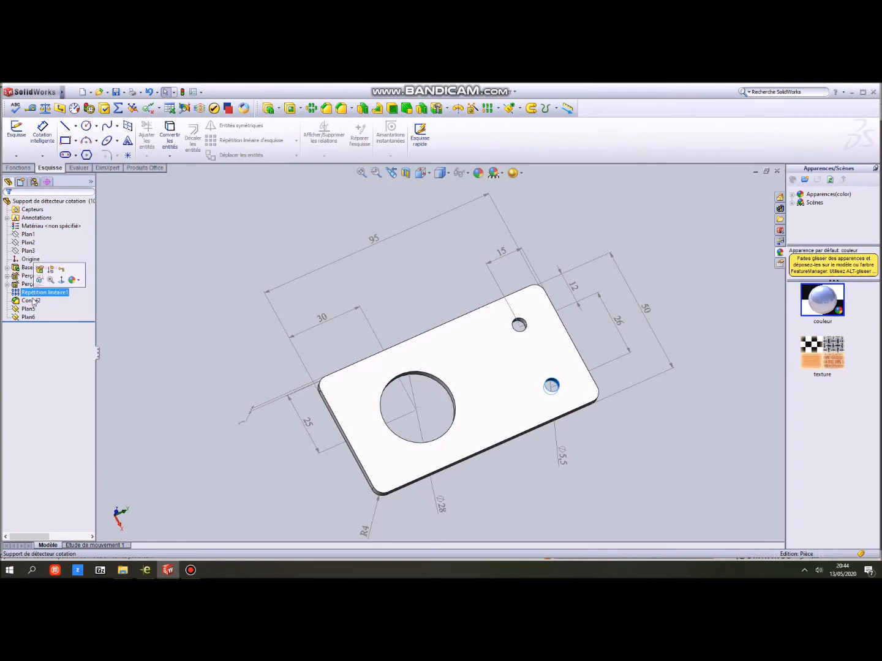
left_click(32, 300)
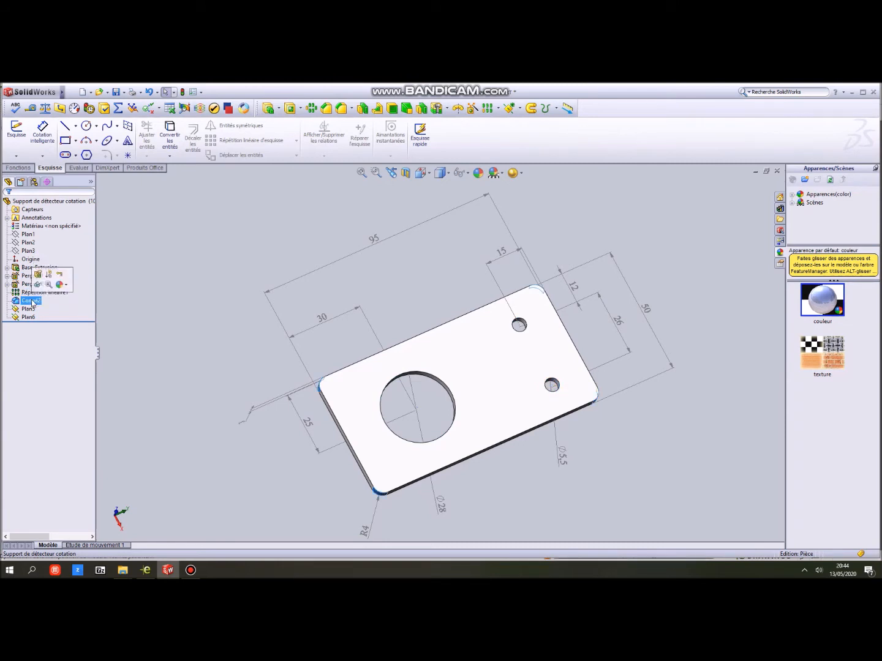
middle_click_drag(314, 395, 358, 355)
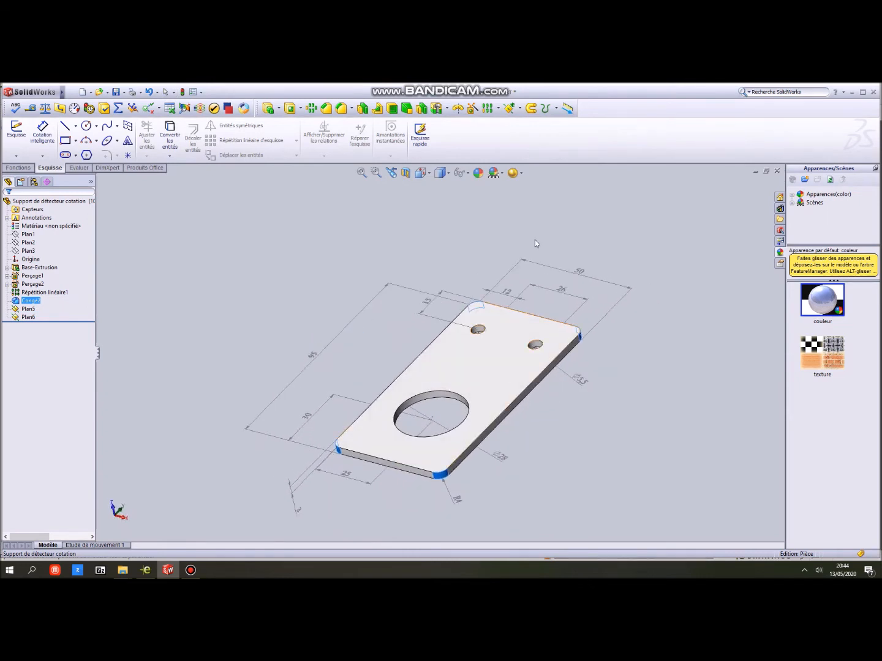
middle_click_drag(450, 390, 451, 419)
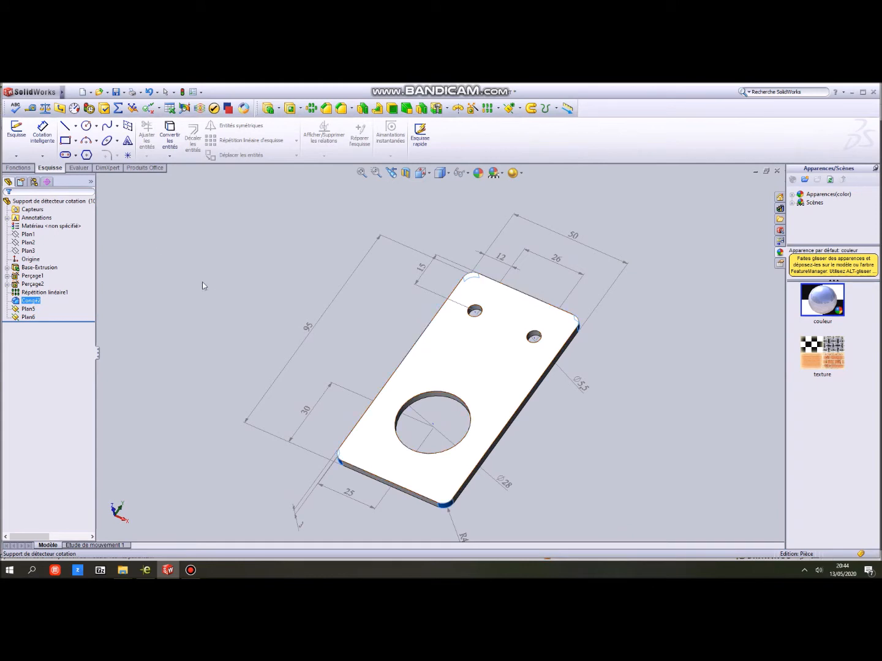
Step: Open the sketch of Base-Extrusion to view the plate's dimensioned rectangle, and exit the sketch
left_click(32, 283, "ctrl")
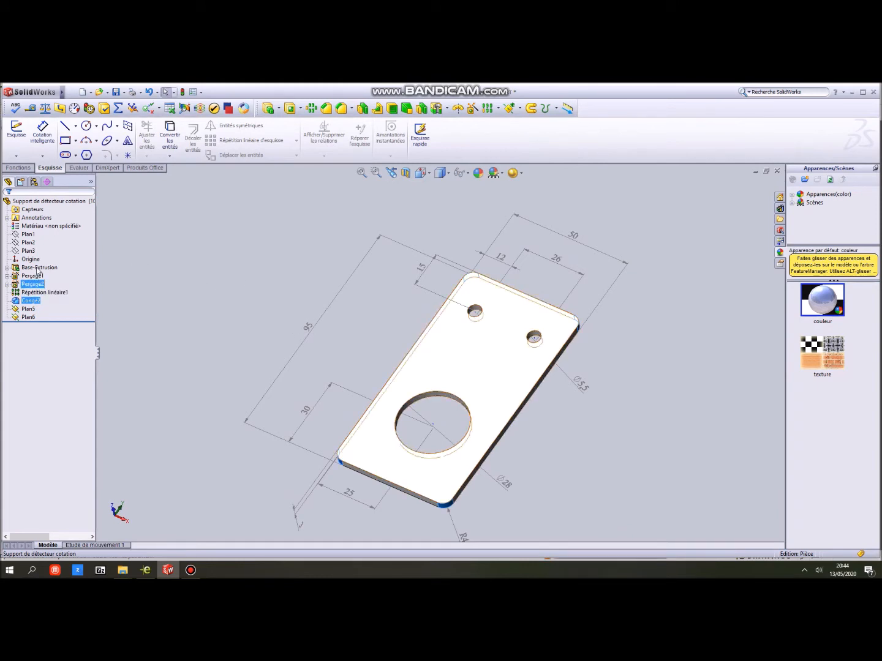
left_click(38, 267)
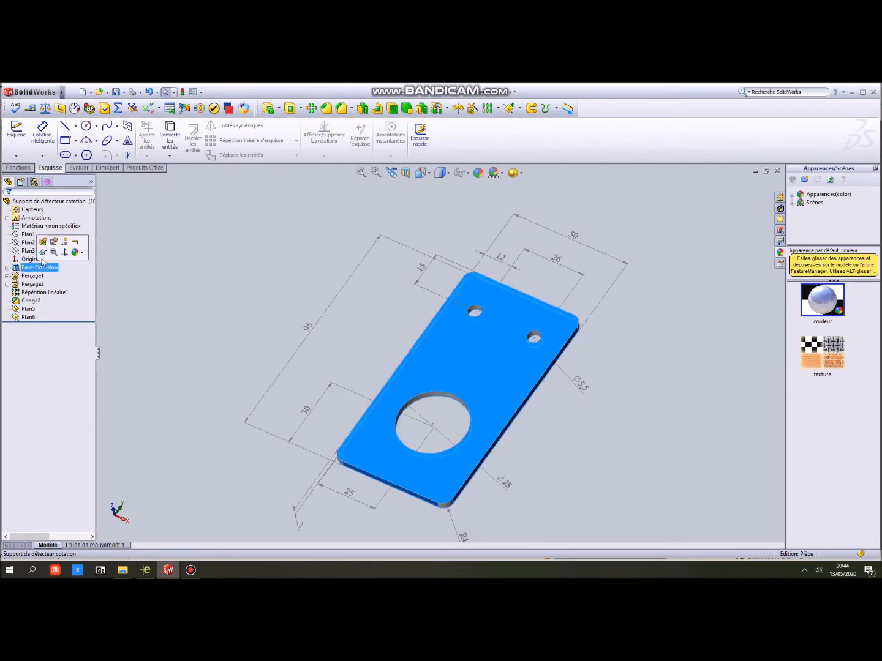
left_click(55, 243)
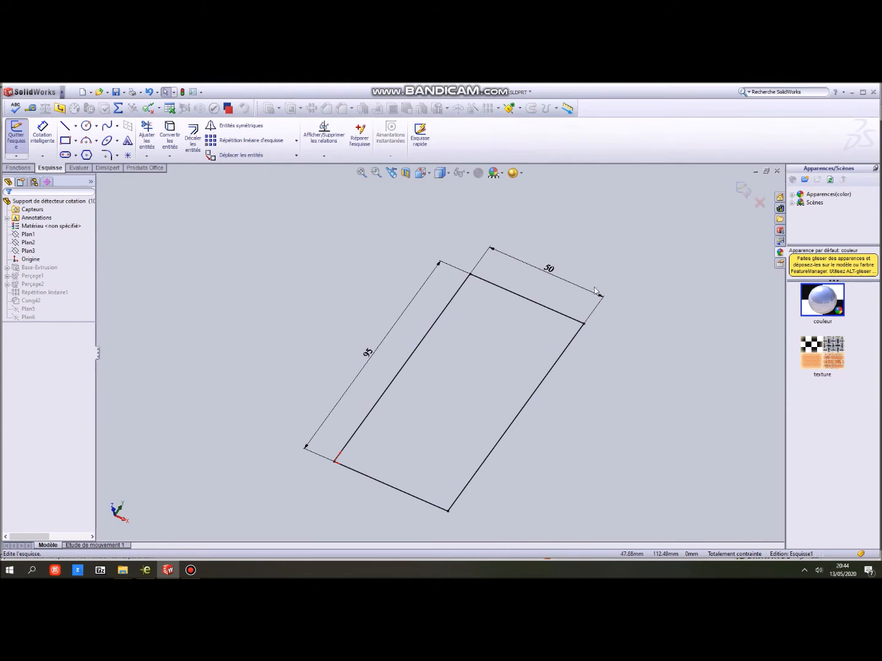
left_click(743, 189)
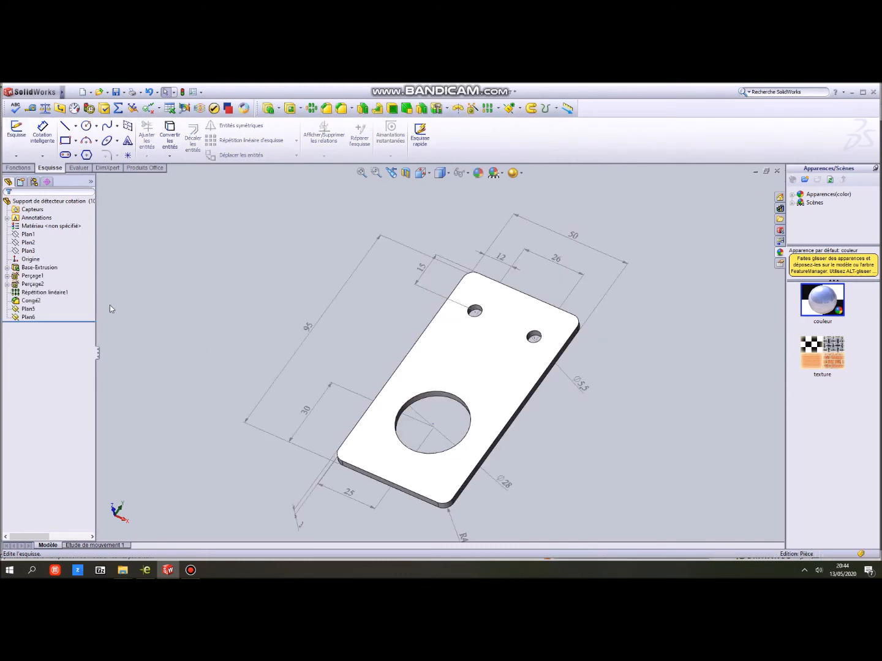
Step: Open the definition of Base-Extrusion to review its extrusion parameters, and accept it without changes
left_click(50, 268)
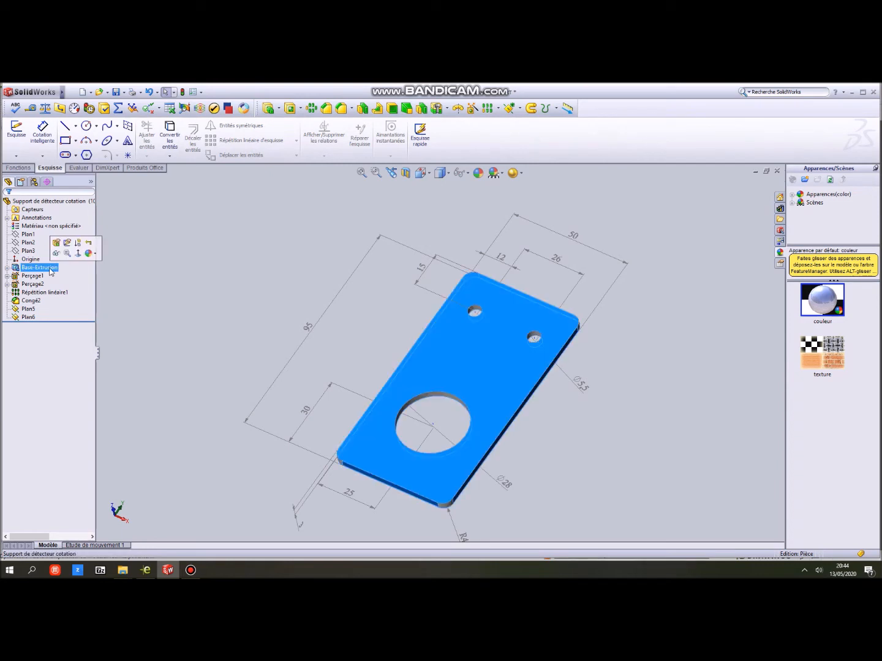
left_click(58, 243)
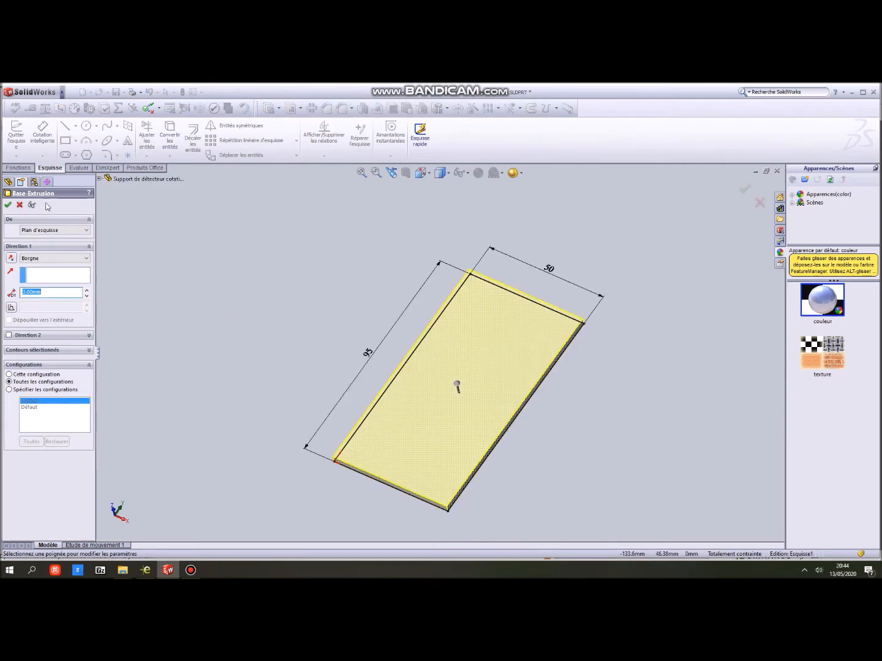
middle_click_drag(359, 404, 341, 392)
left_click(8, 205)
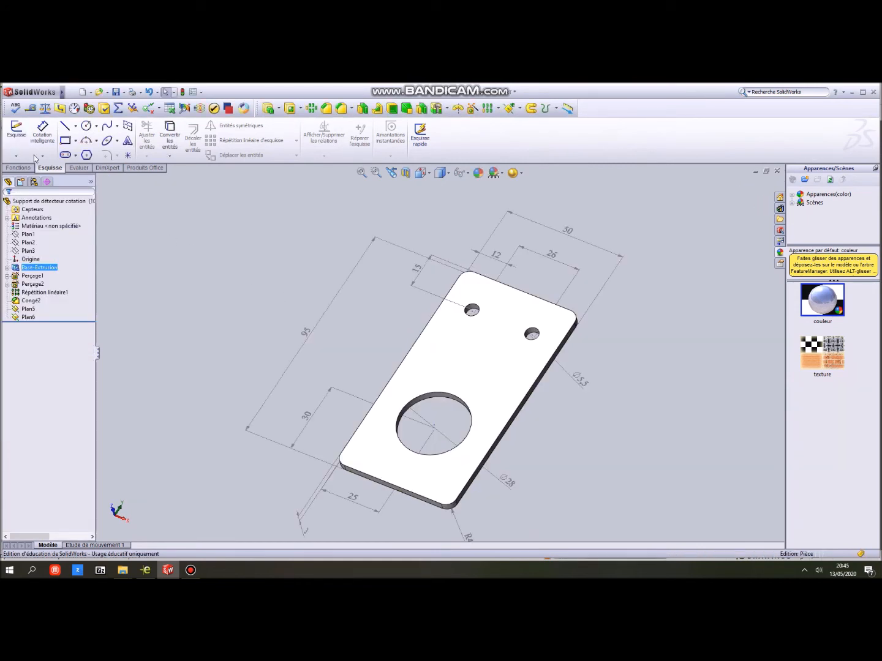
Step: Look over the file commands and the feature creation tools, with the whole dimensioned plate in view
left_click(74, 93)
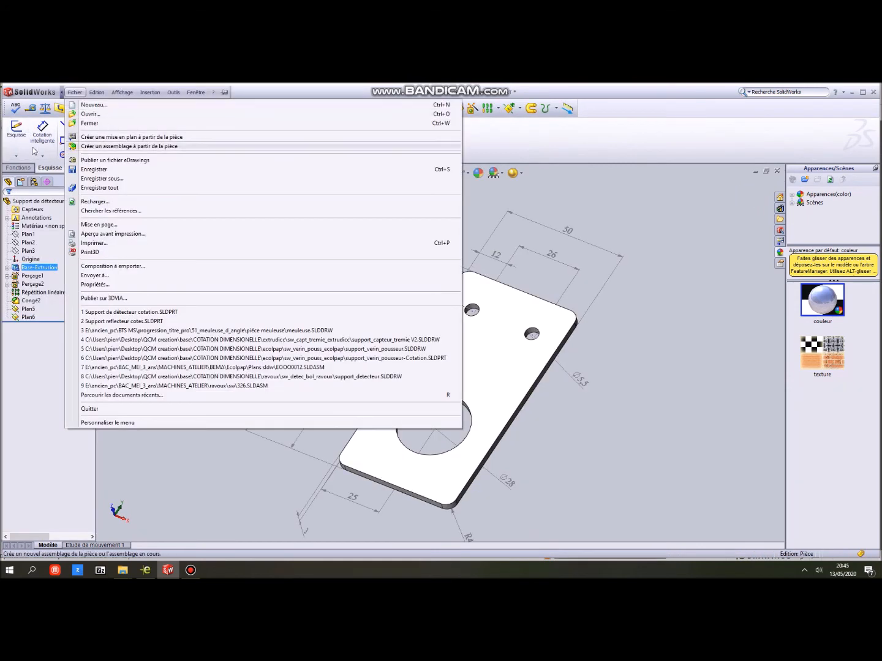
left_click(18, 169)
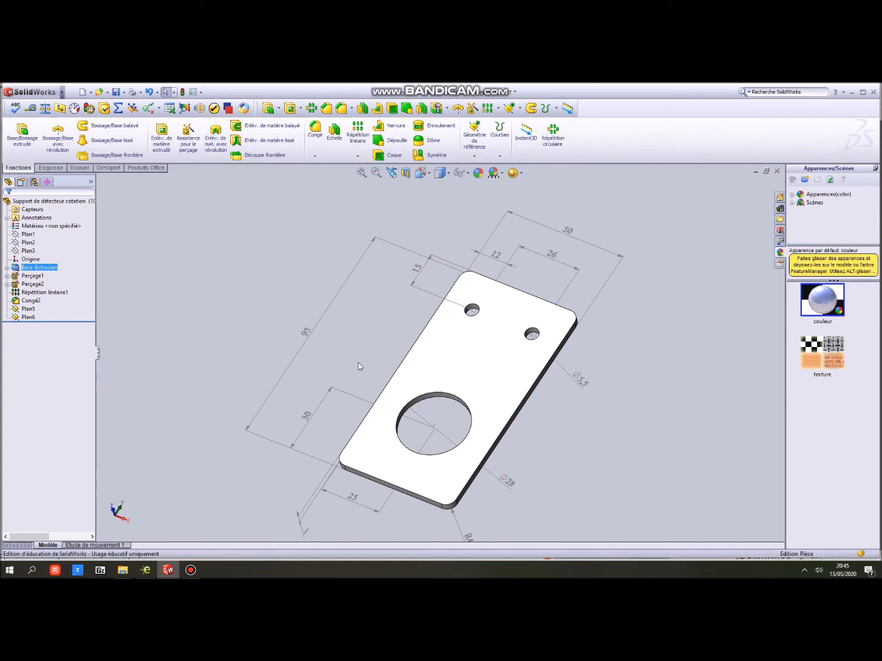
scroll(382, 400, "up", 3)
mouse_move(382, 402)
middle_mouse_down()
mouse_move(328, 382)
mouse_move(386, 422)
middle_mouse_up()
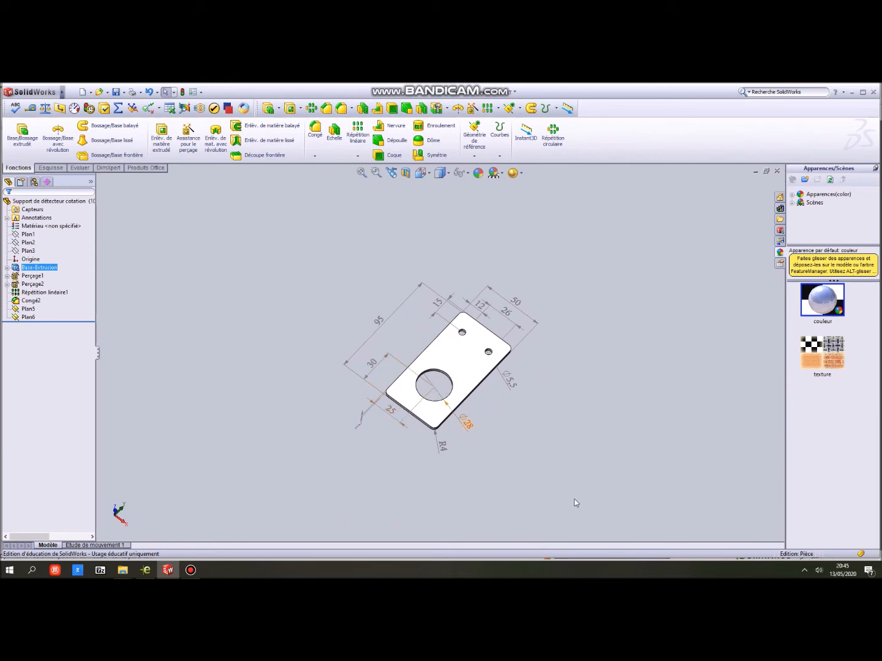
scroll(472, 396, "down", 2)
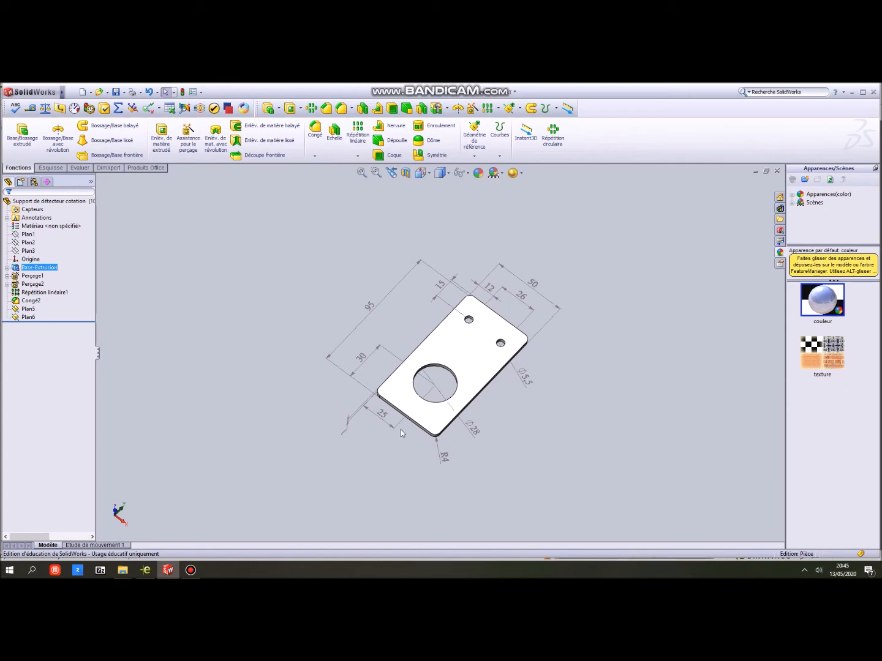
Step: Switch to eDrawings and open the part file Support de détecteur cotation.SLDPRT from the videos folder
left_click(146, 570)
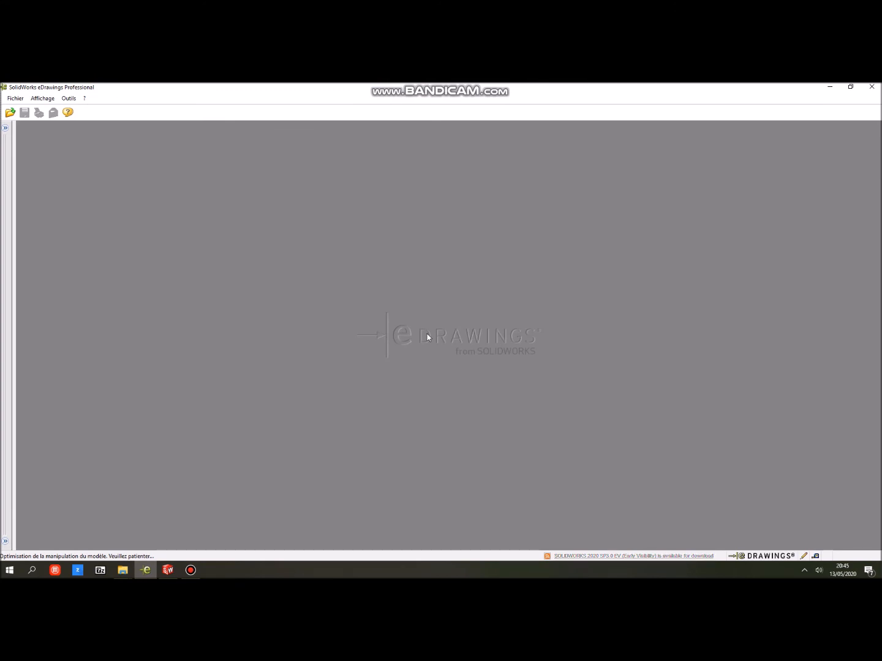
left_click(16, 98)
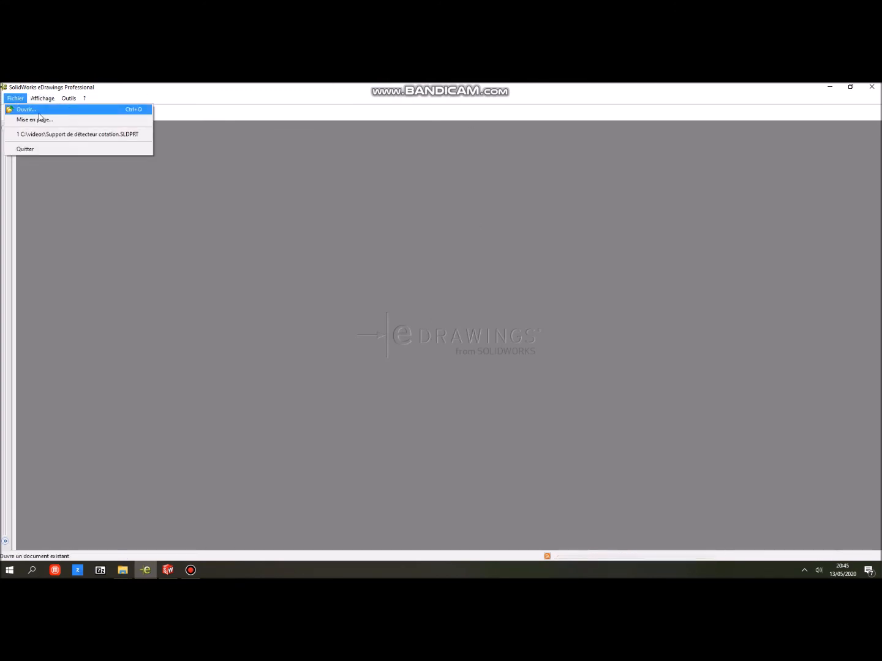
left_click(25, 109)
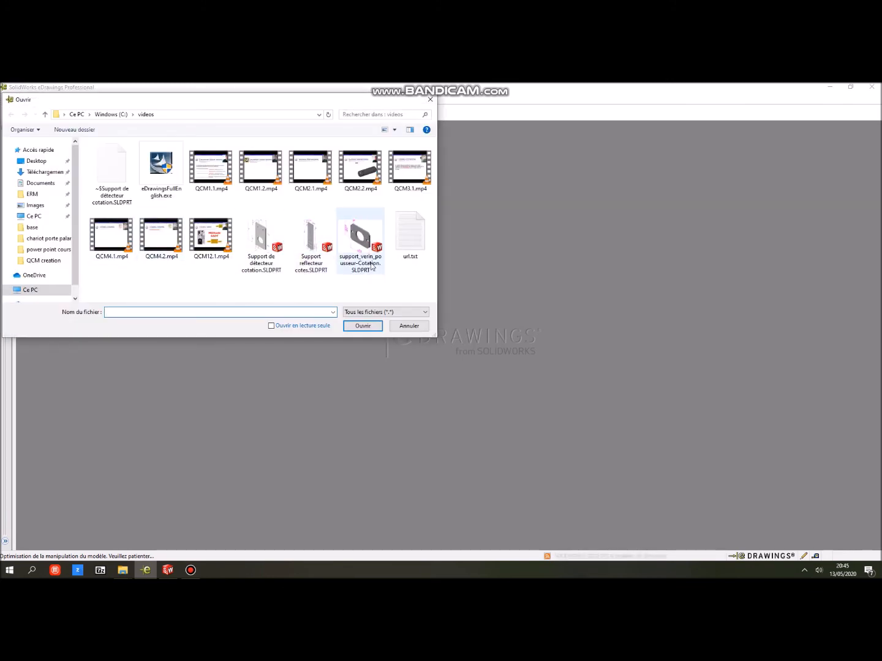
left_click(265, 240)
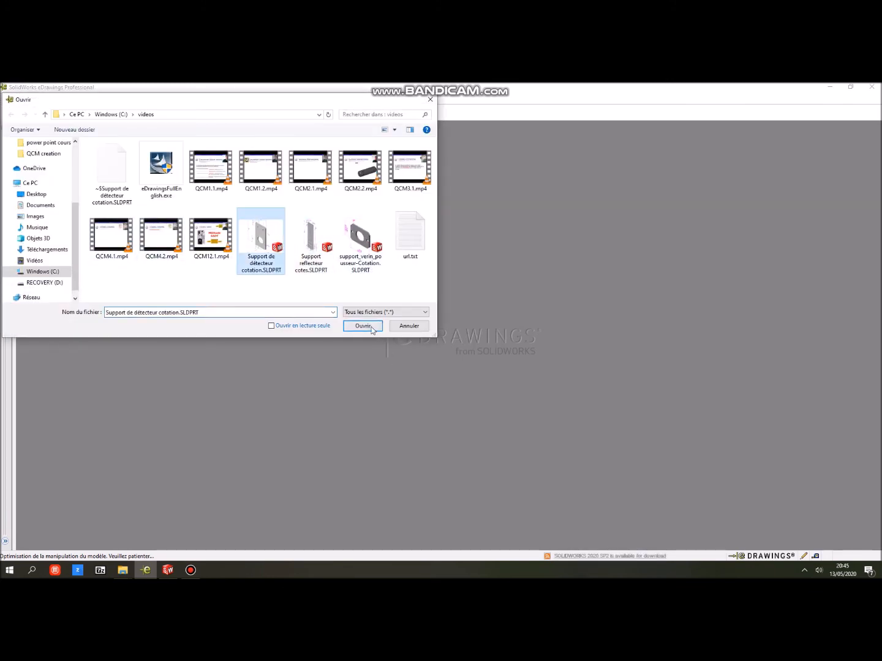
left_click(366, 327)
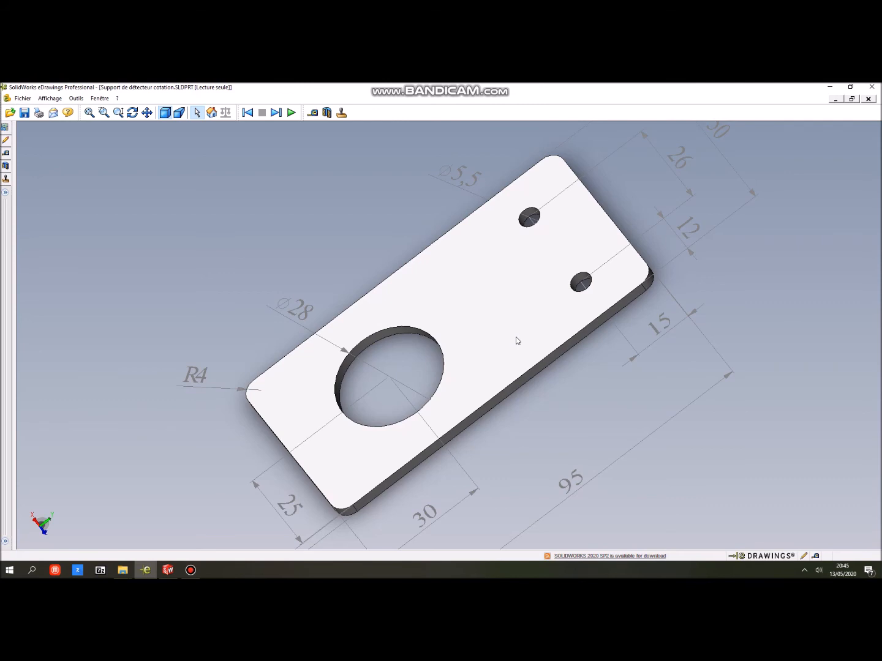
Step: Examine the plate and its dimensions from close up and from further away
scroll(511, 325, "down", 3)
middle_click_drag(505, 335, 528, 344)
scroll(460, 328, "up", 3)
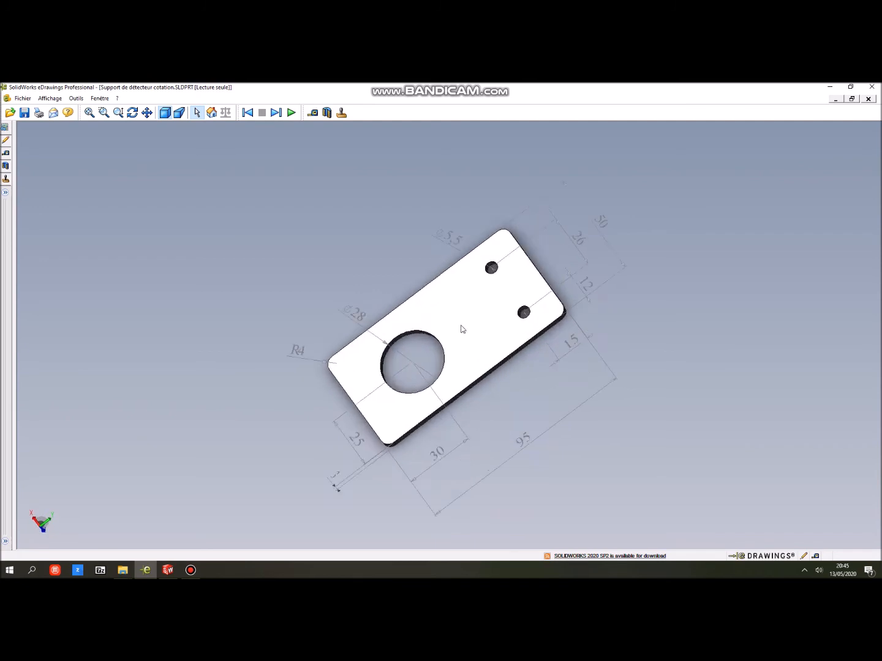
scroll(464, 319, "down", 3)
scroll(456, 344, "up", 2)
scroll(455, 345, "down", 3)
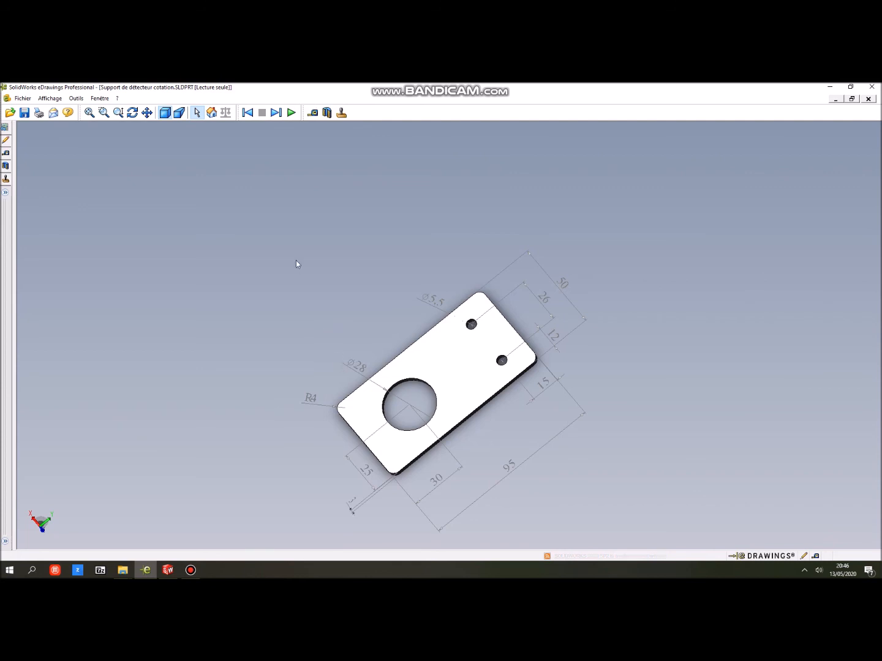
Step: Play the automatic view animation of the plate and stop it
left_click(169, 113)
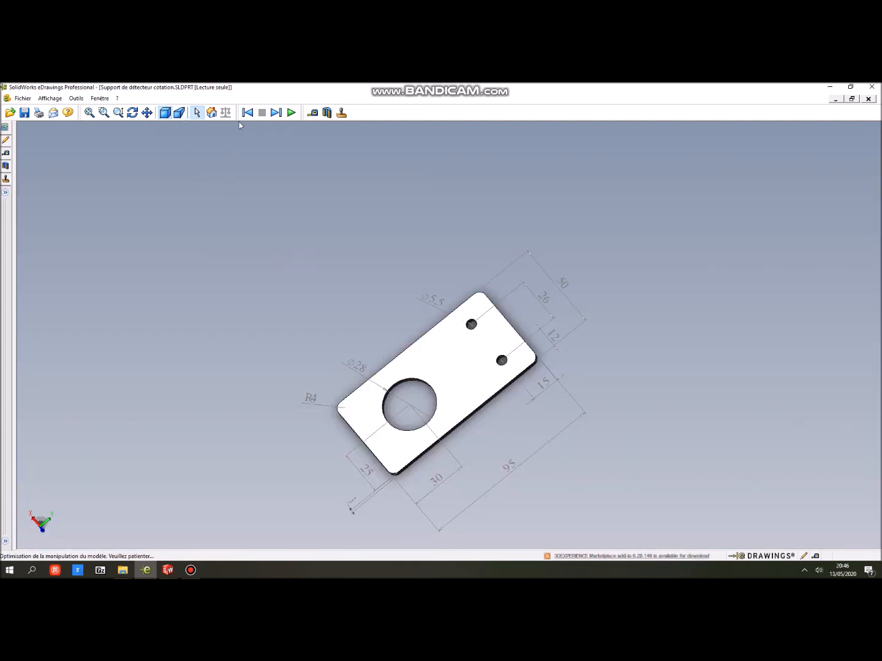
left_click(292, 114)
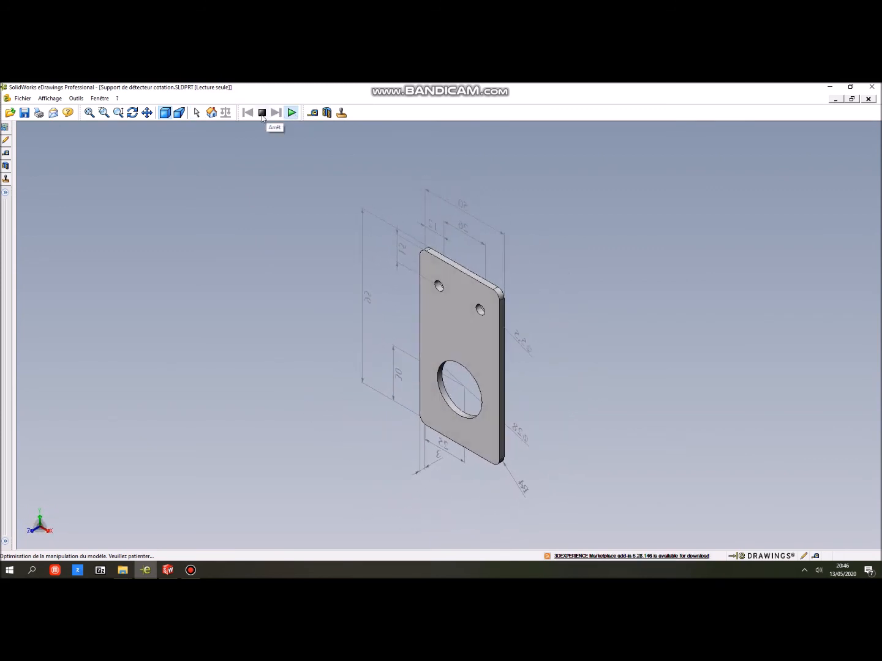
left_click(263, 116)
Step: View the dimensioned plate from an oblique angle with all its dimensions in sight
scroll(440, 386, "up", 2)
scroll(439, 352, "down", 3)
middle_click_drag(438, 354, 505, 355)
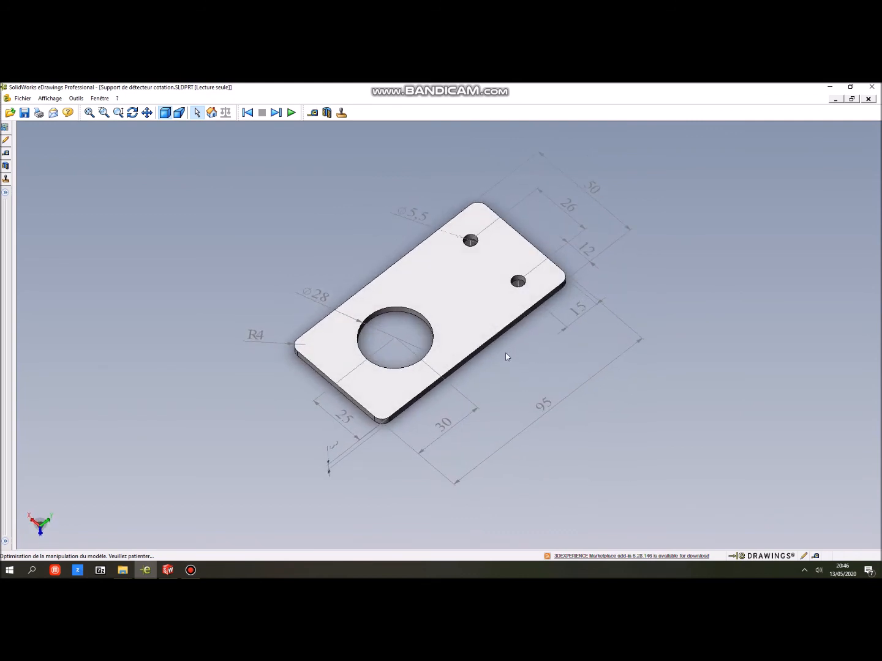
scroll(482, 291, "up", 2)
scroll(470, 290, "down", 1)
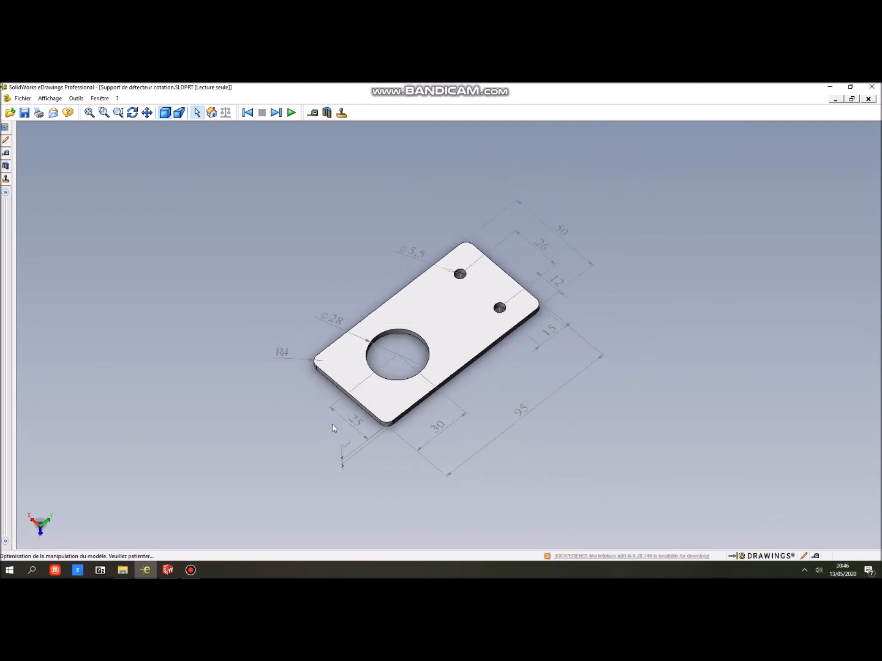